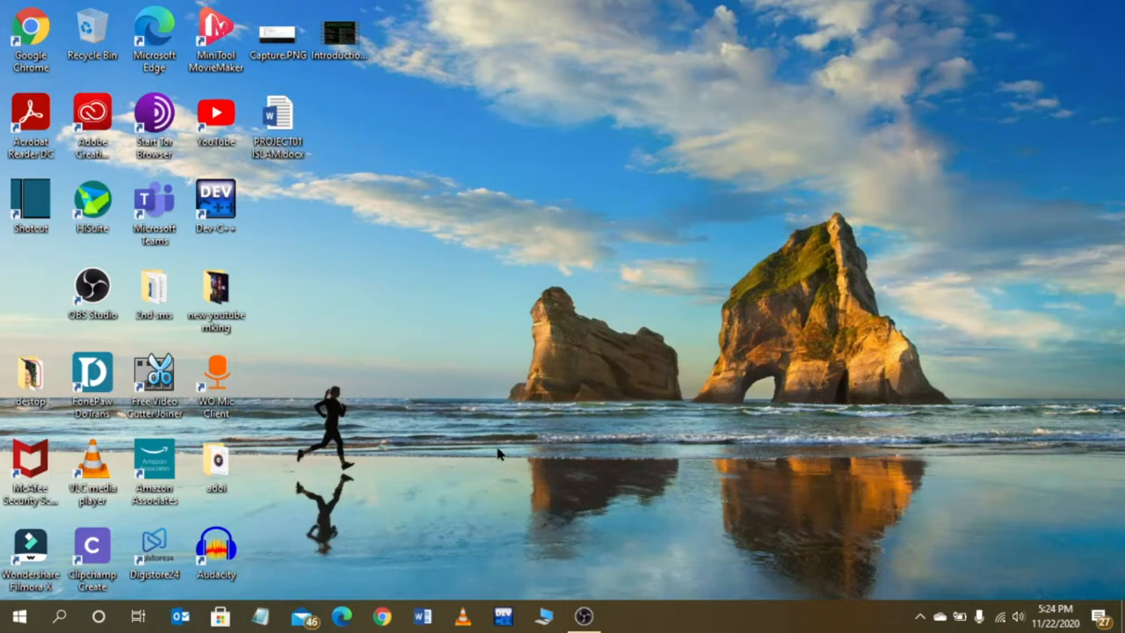
- Open Google Chrome, search Google for "canva", and open the Canva website
click(382, 616)
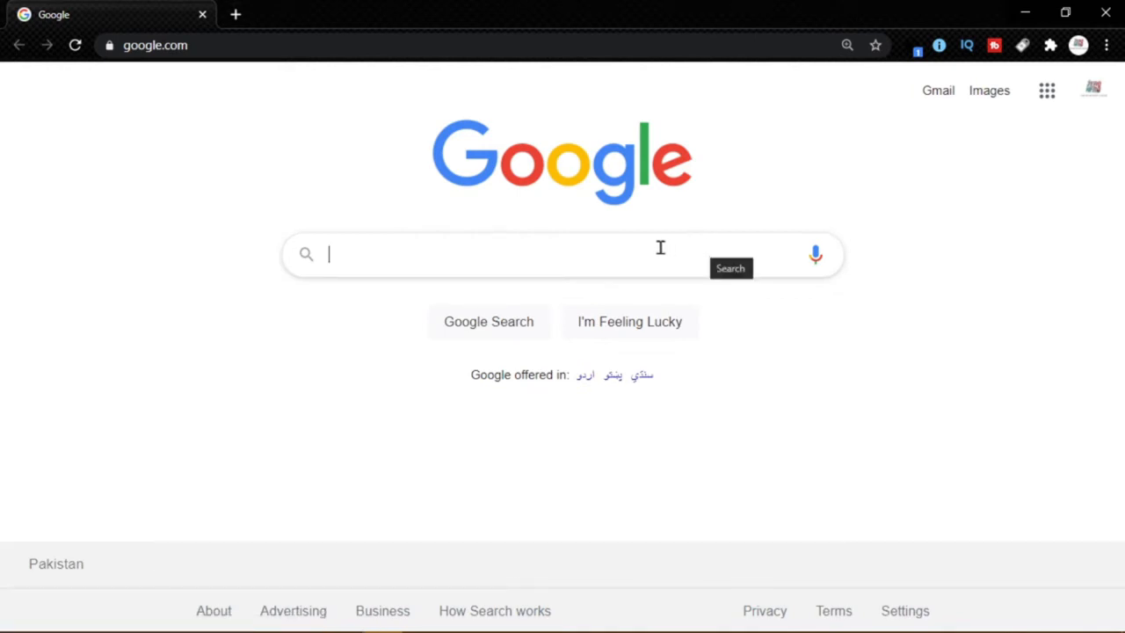
text(car)
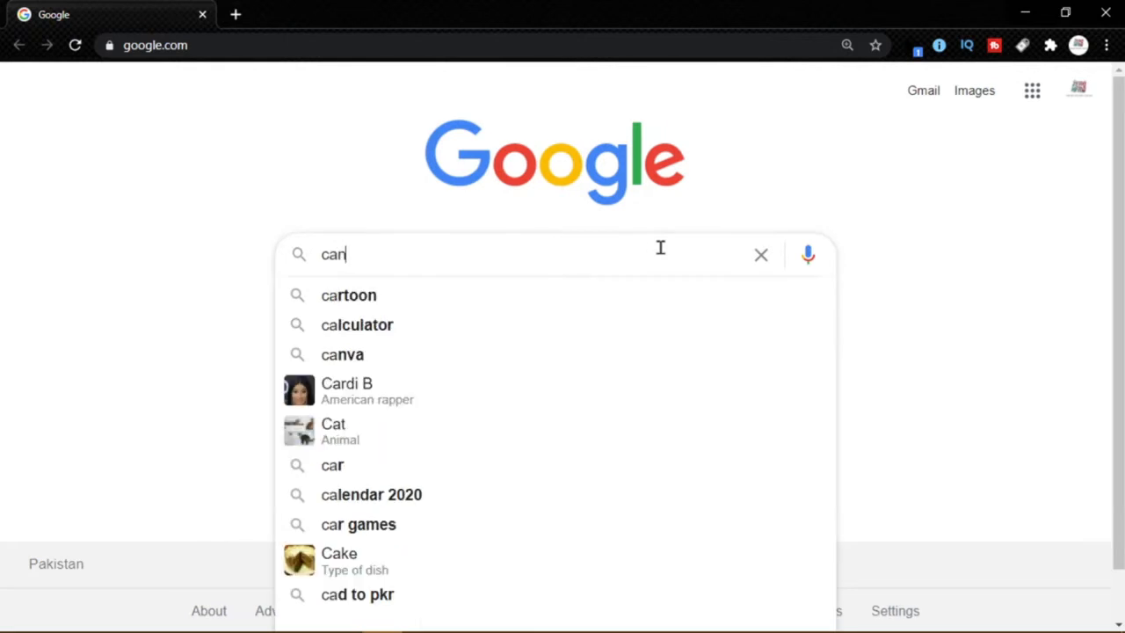
key(BackSpace)
text(n)
click(547, 290)
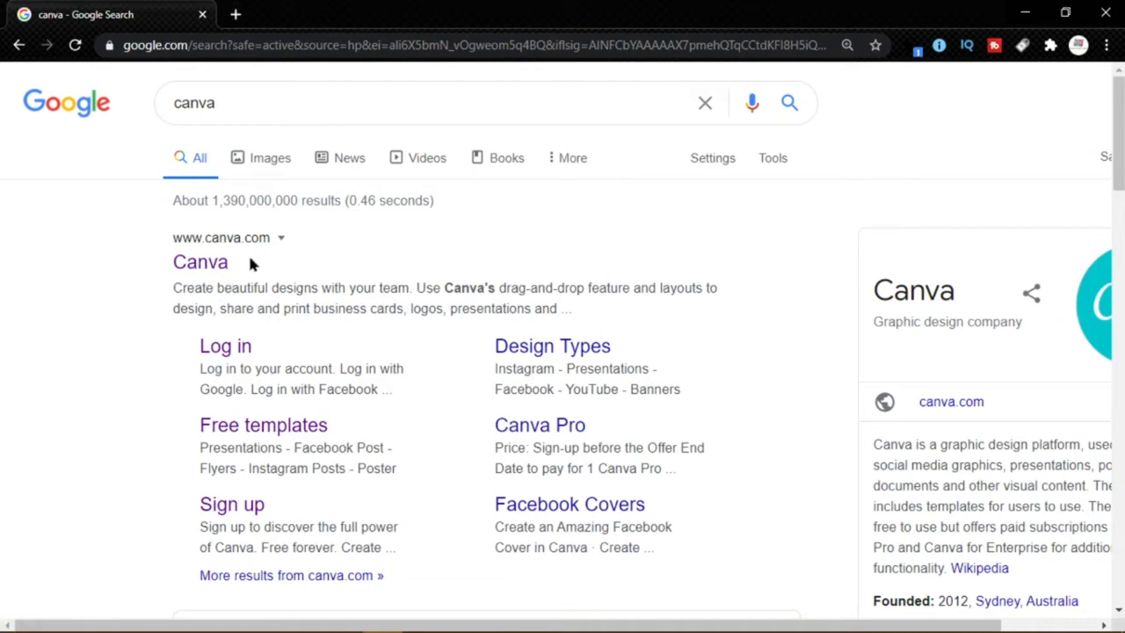
click(222, 264)
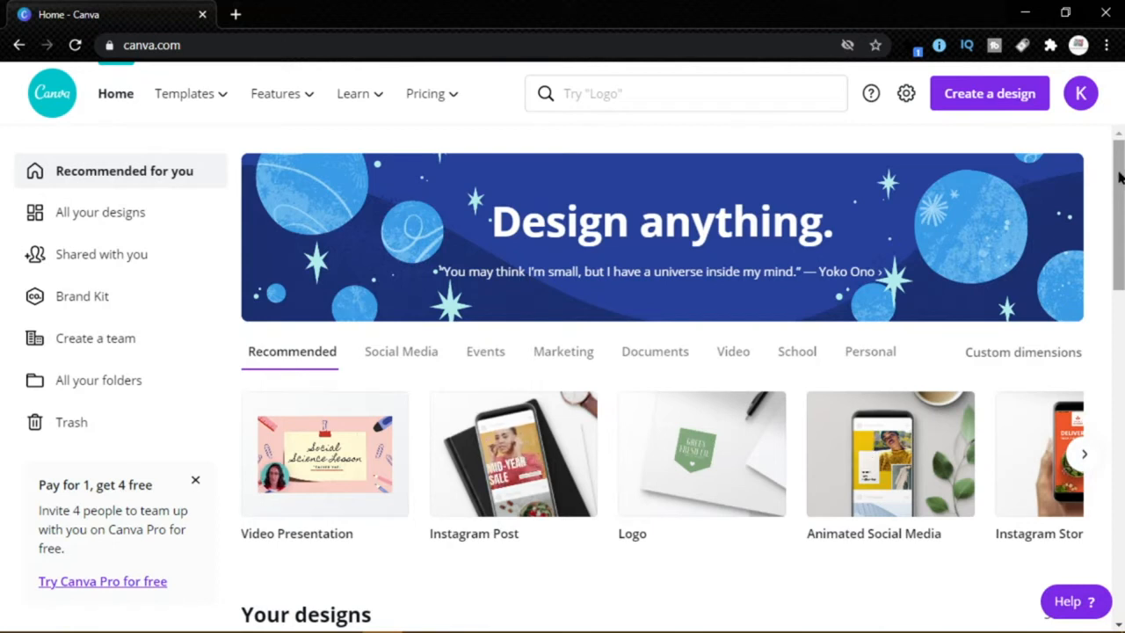
- Create a new blank YouTube Thumbnail design
scroll(1119, 178, down, 3)
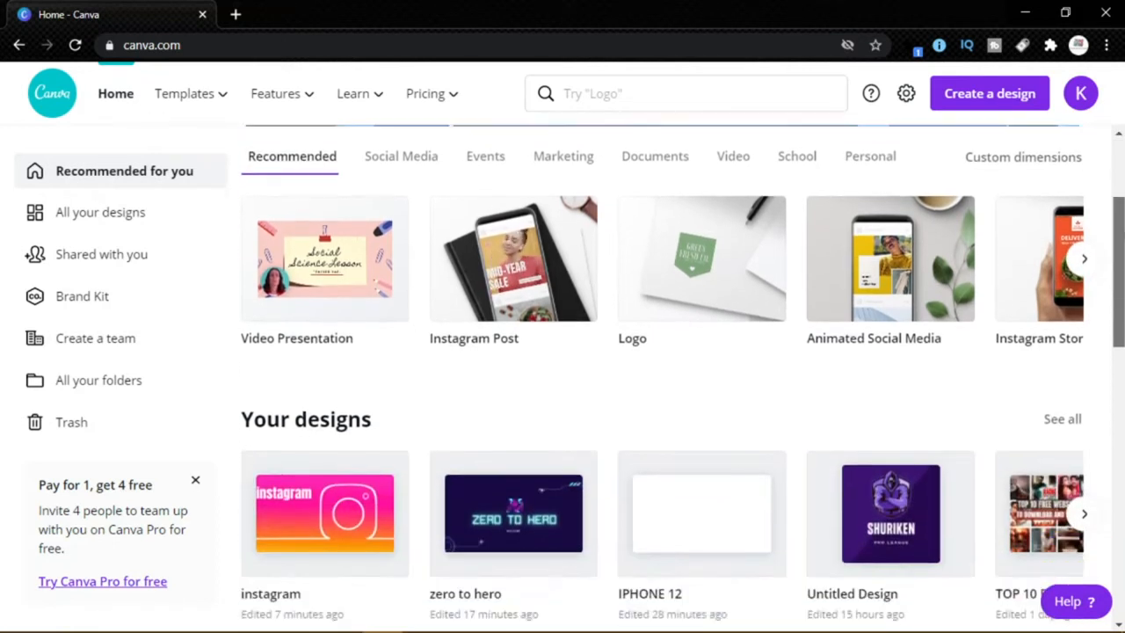
scroll(1095, 382, down, 5)
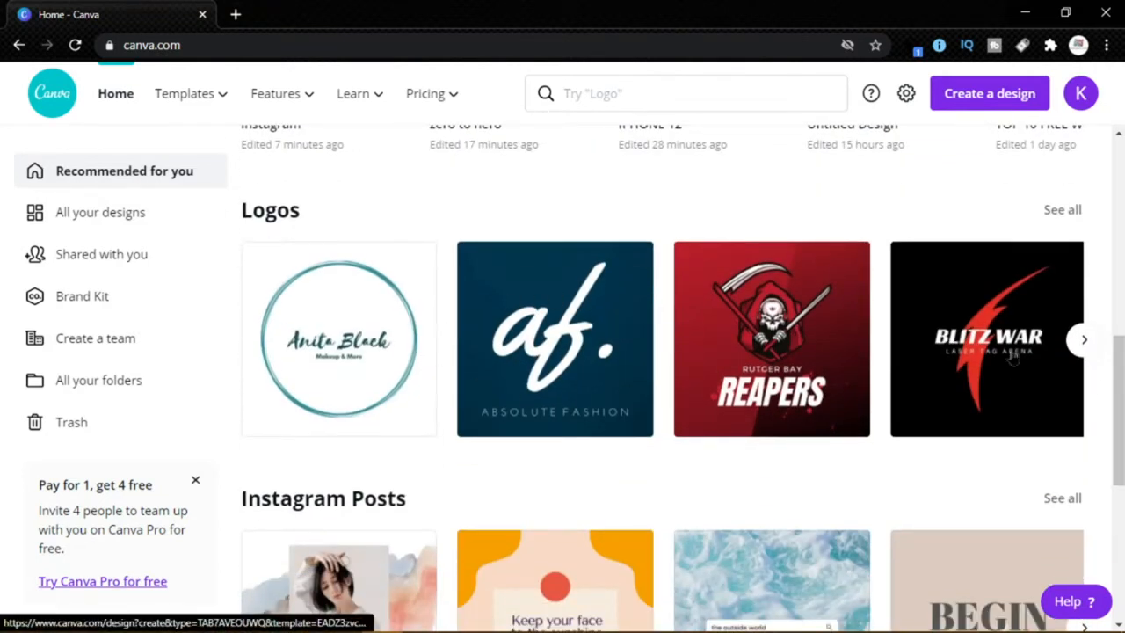
drag(1121, 382, 1117, 632)
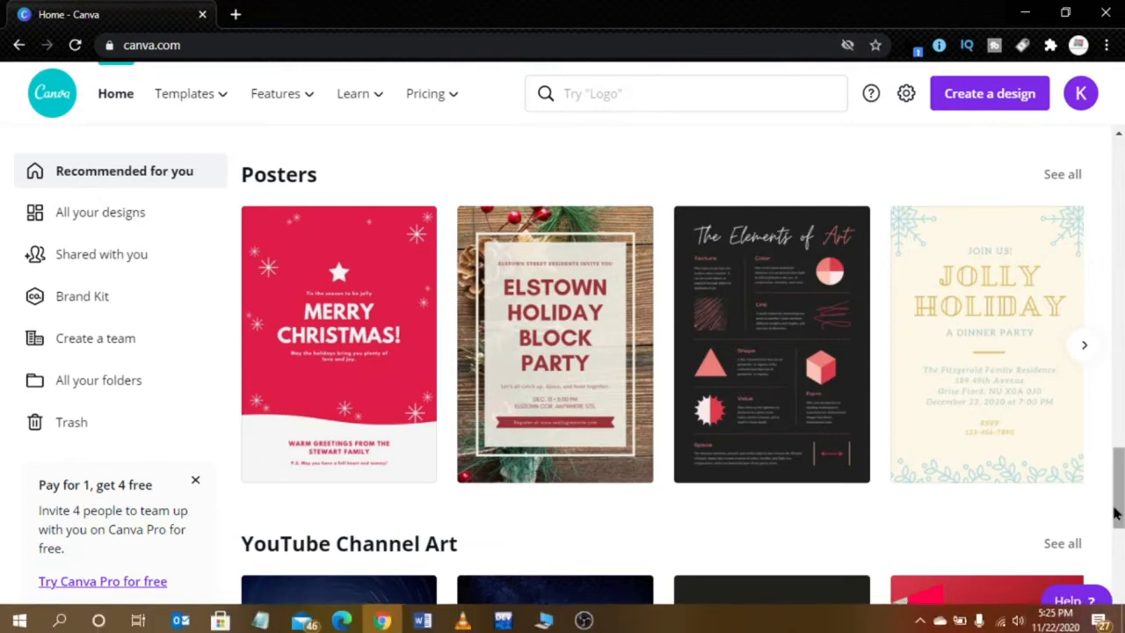
drag(1118, 515, 1117, 206)
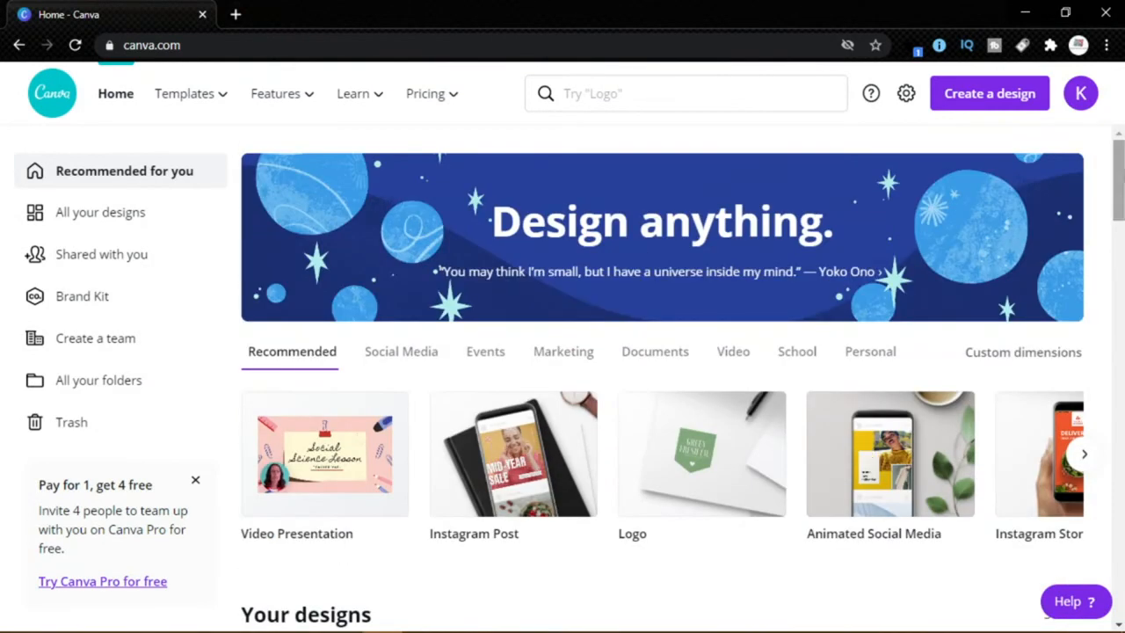
click(992, 103)
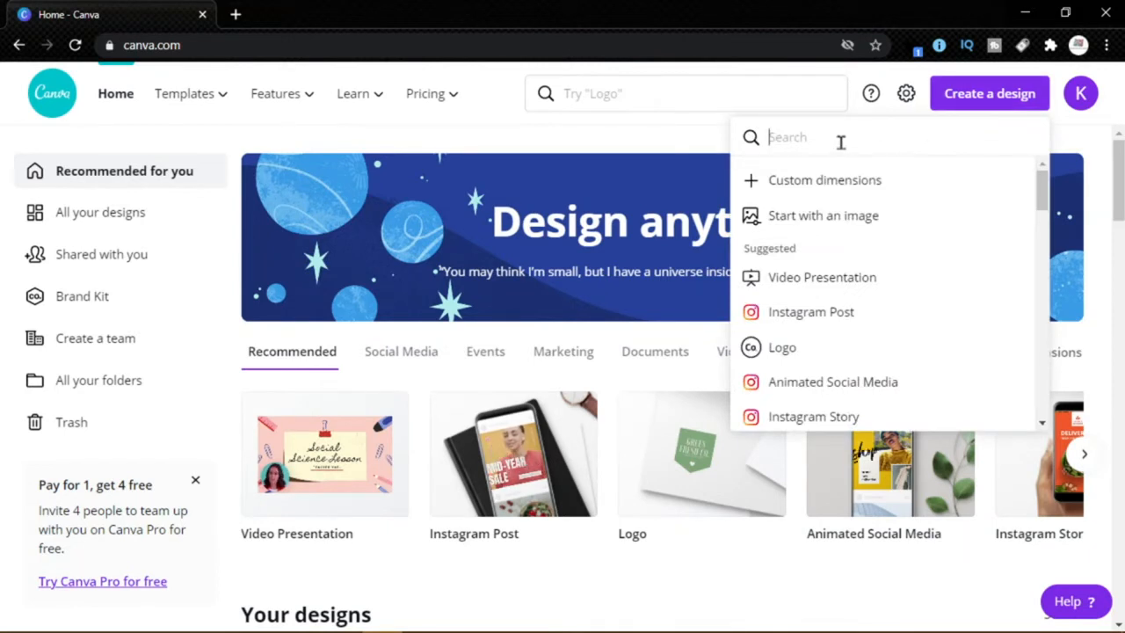
text(you)
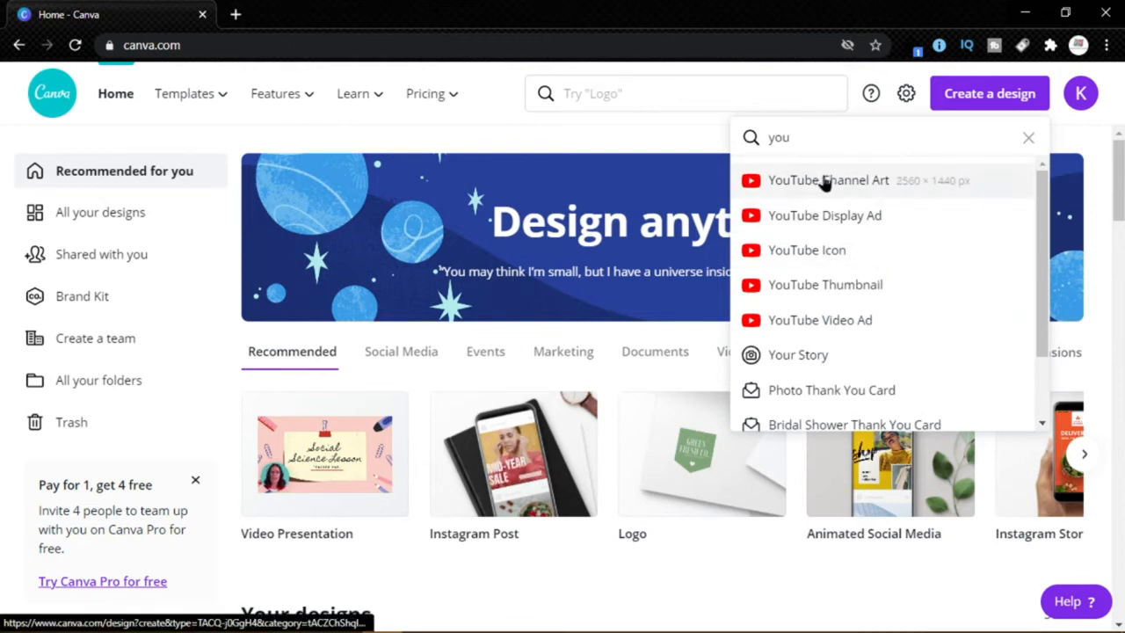
click(832, 290)
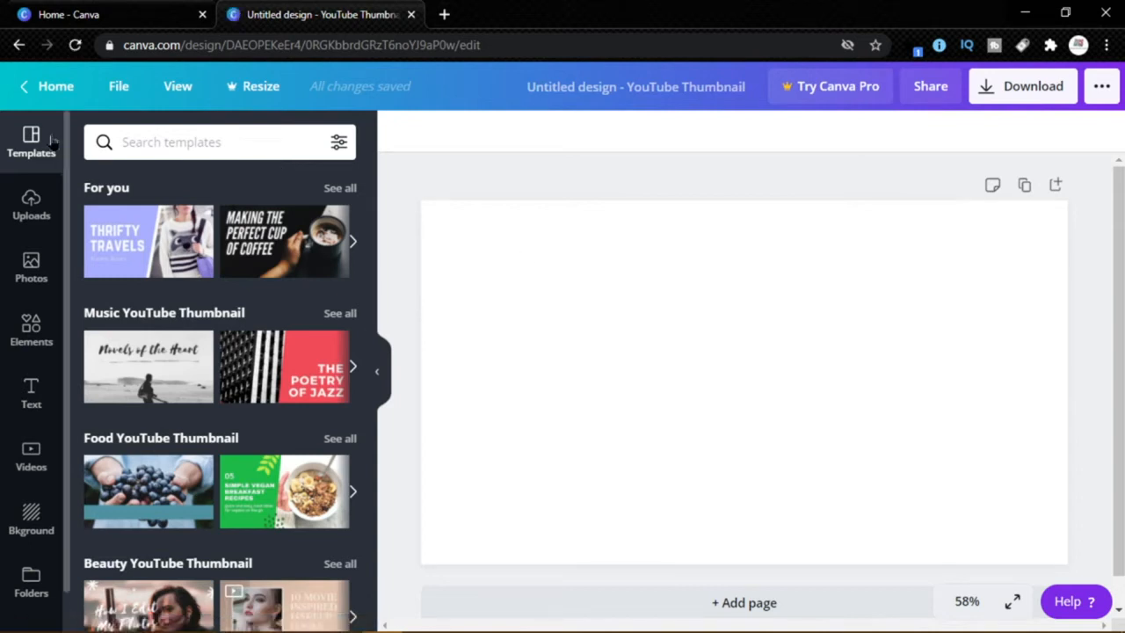
click(33, 211)
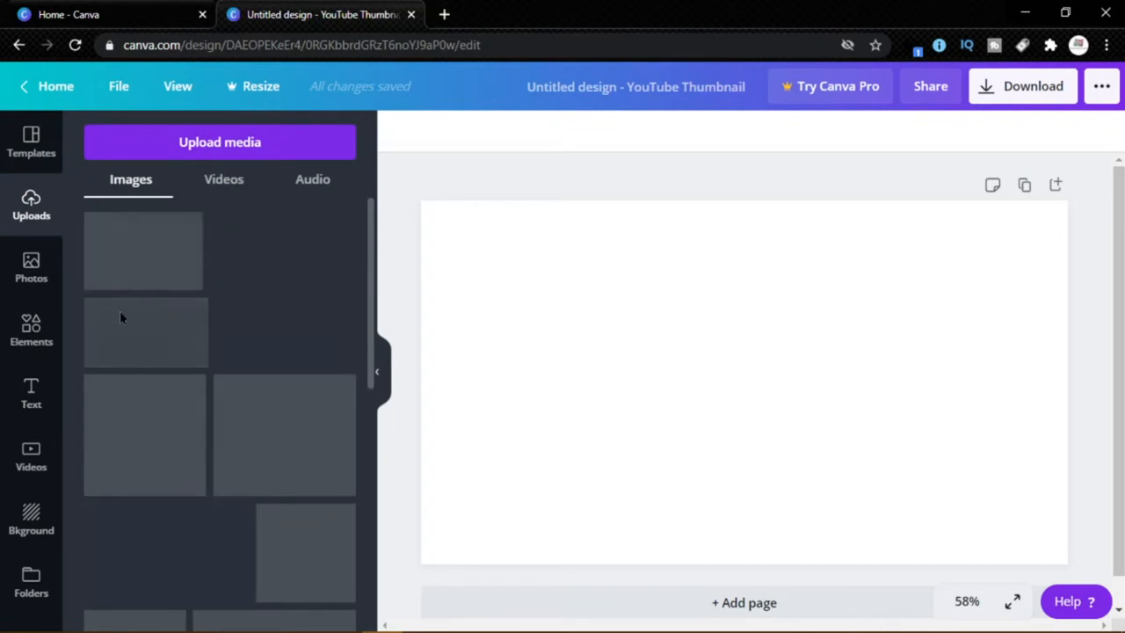
click(225, 145)
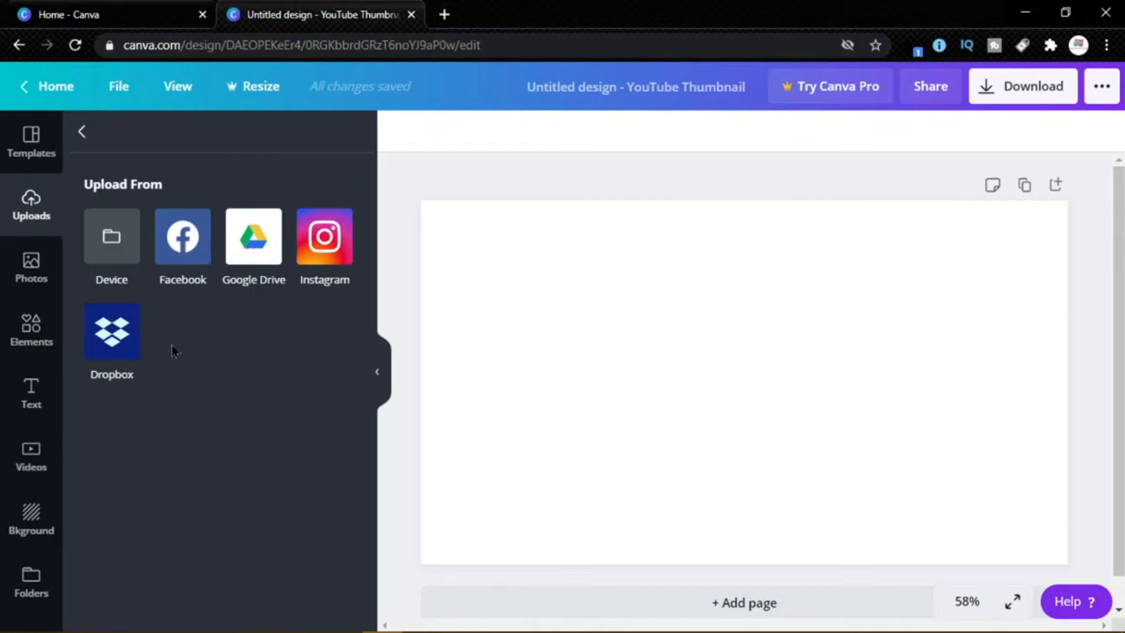
click(31, 264)
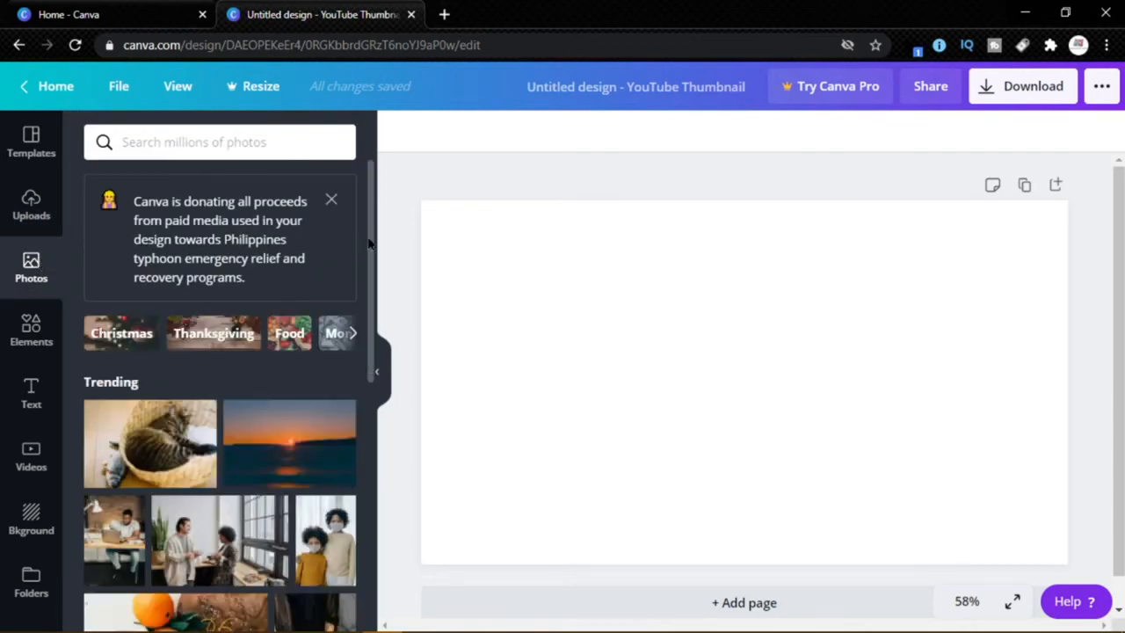
drag(377, 252, 396, 269)
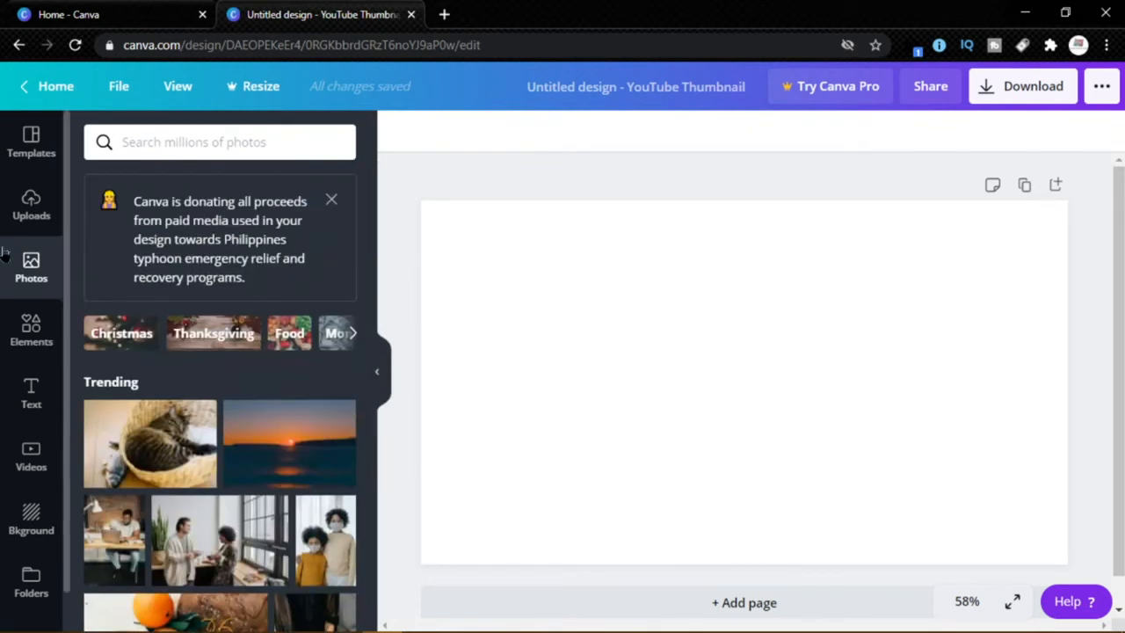
- Add the uploaded pink-orange Instagram camera image to the page and enlarge it to fill the whole canvas
click(35, 206)
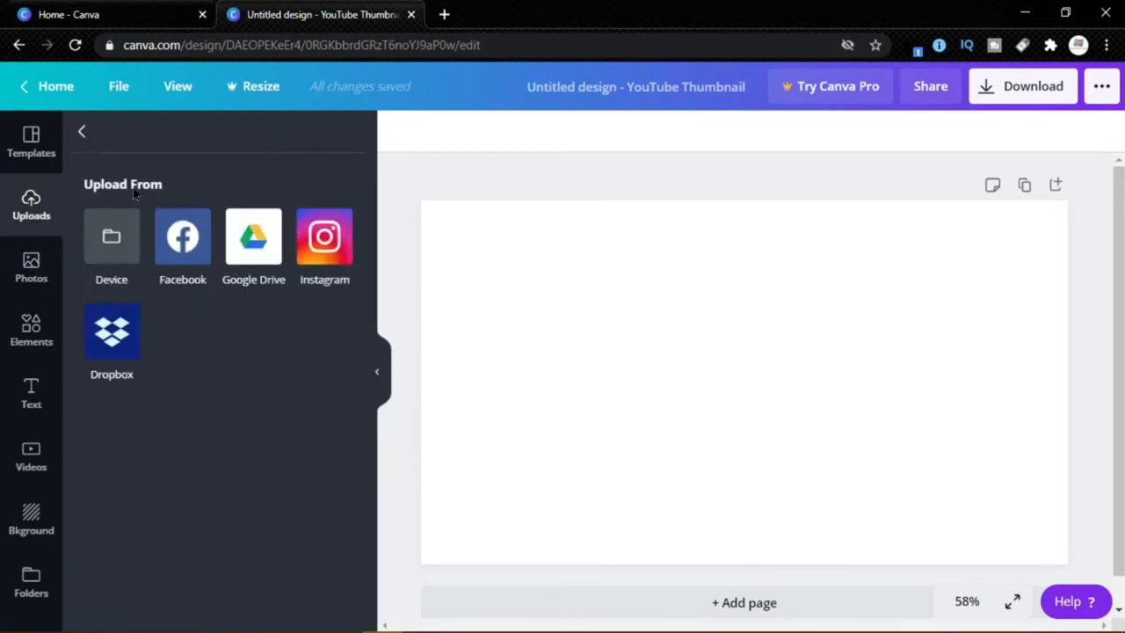
click(81, 133)
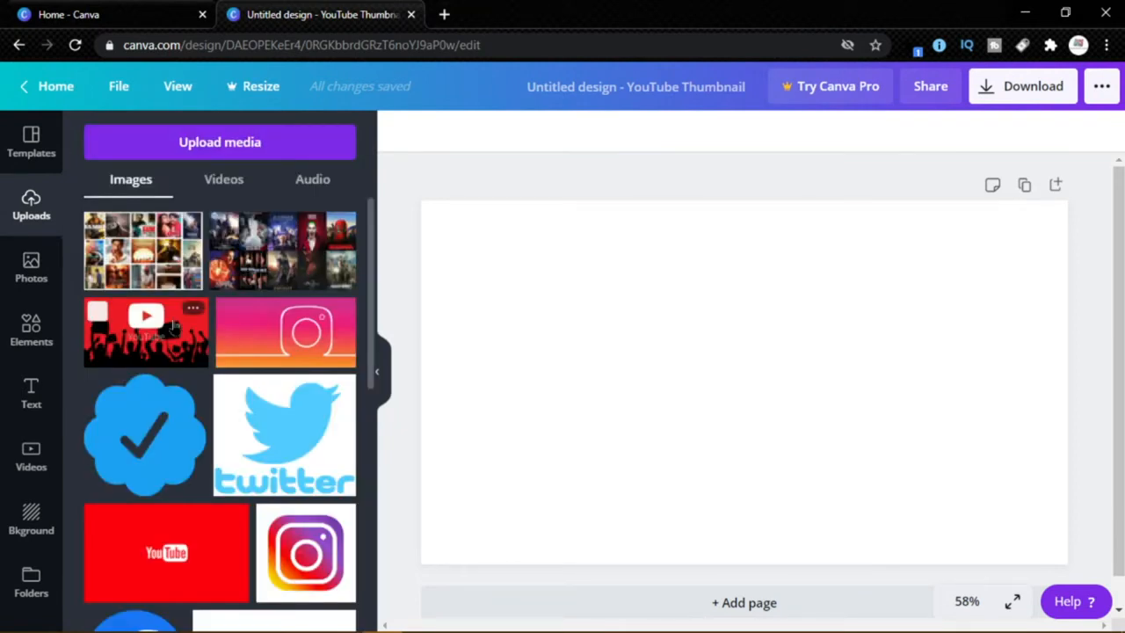
click(285, 338)
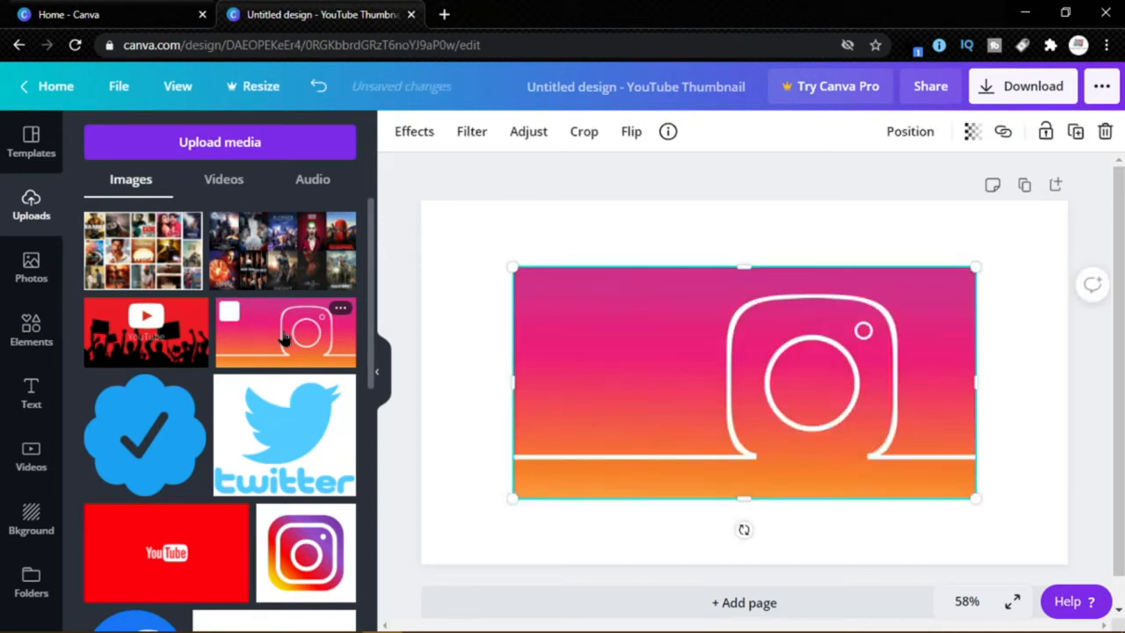
drag(721, 340, 779, 279)
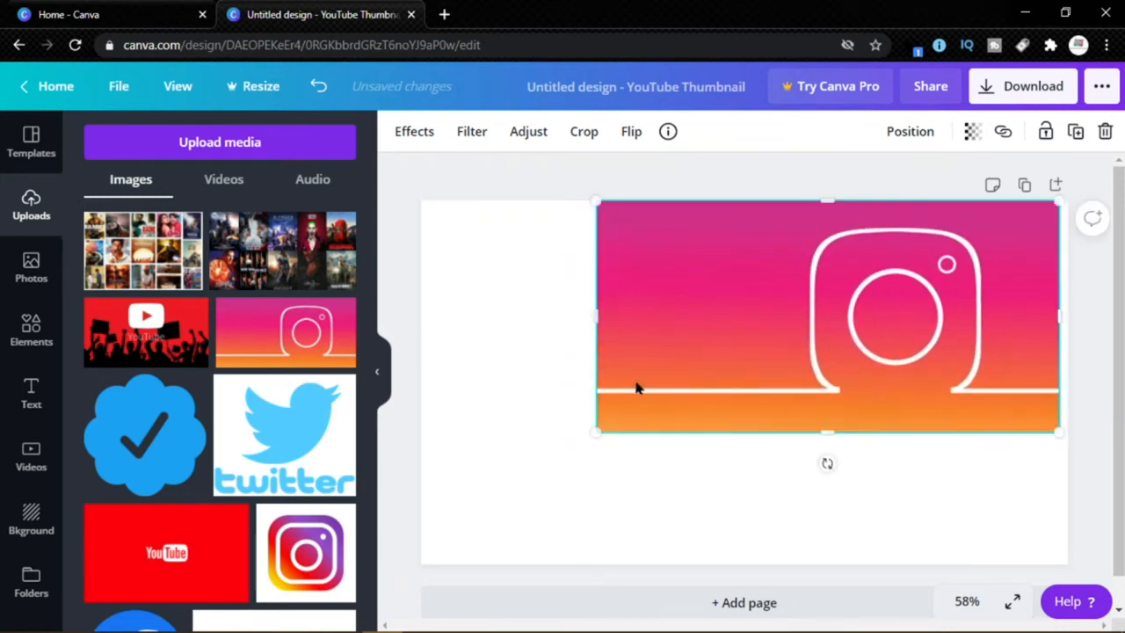
drag(579, 462, 463, 606)
drag(738, 531, 738, 565)
drag(763, 421, 771, 419)
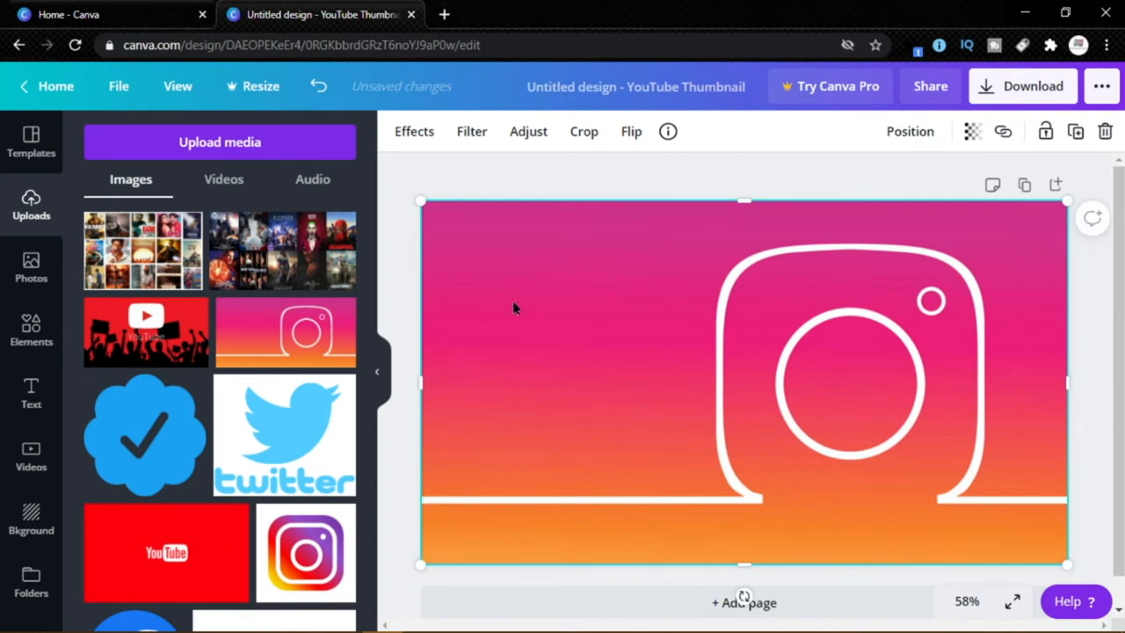
click(30, 331)
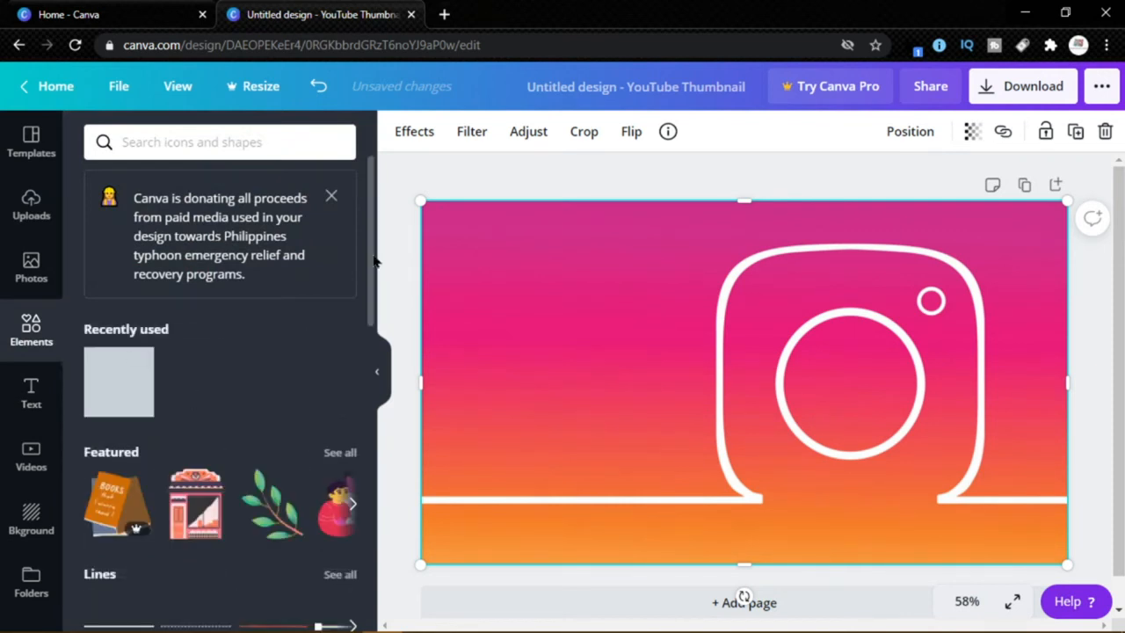
scroll(373, 260, down, 5)
scroll(373, 261, up, 4)
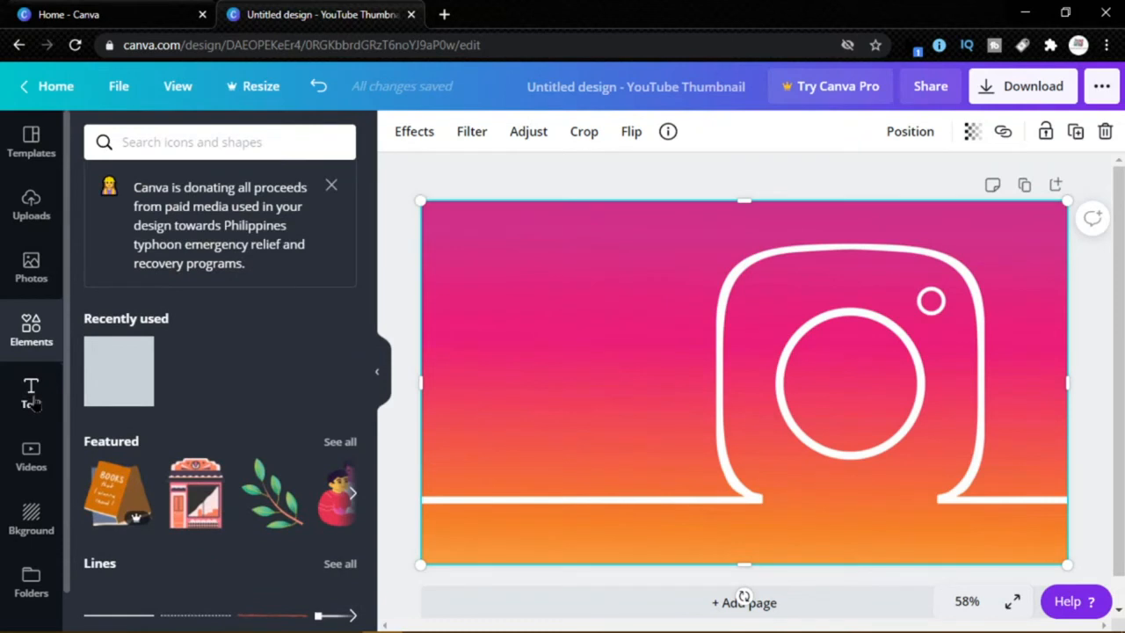
- Add a heading text box to the thumbnail and shift it slightly up and left of the page's centre
click(31, 395)
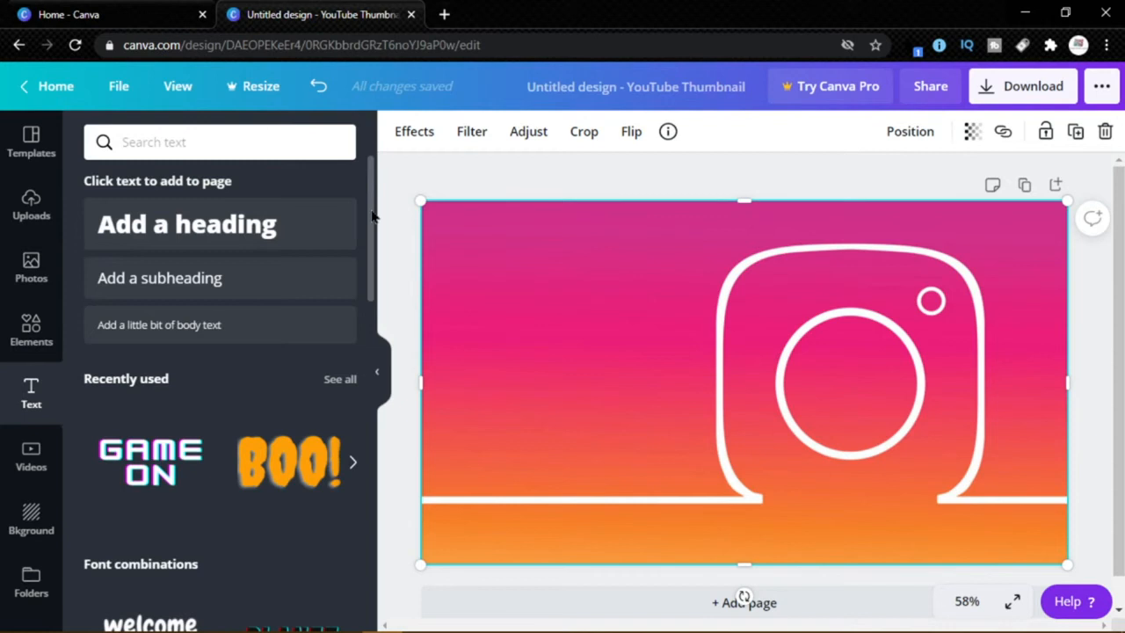
scroll(366, 388, down, 7)
scroll(365, 387, down, 3)
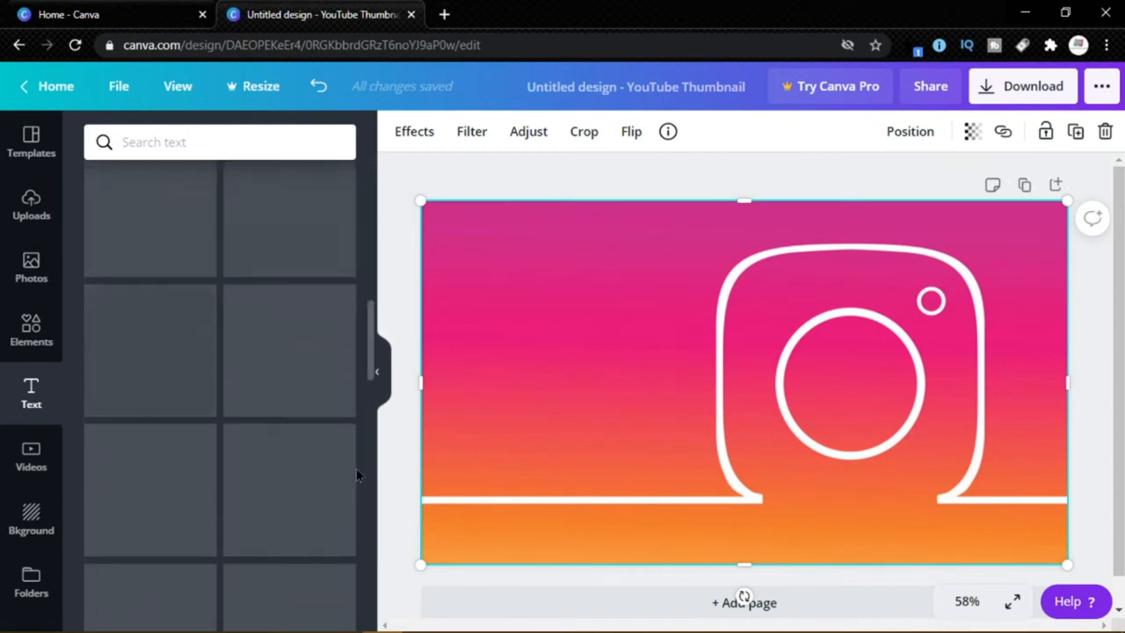
scroll(356, 467, up, 6)
scroll(355, 383, up, 4)
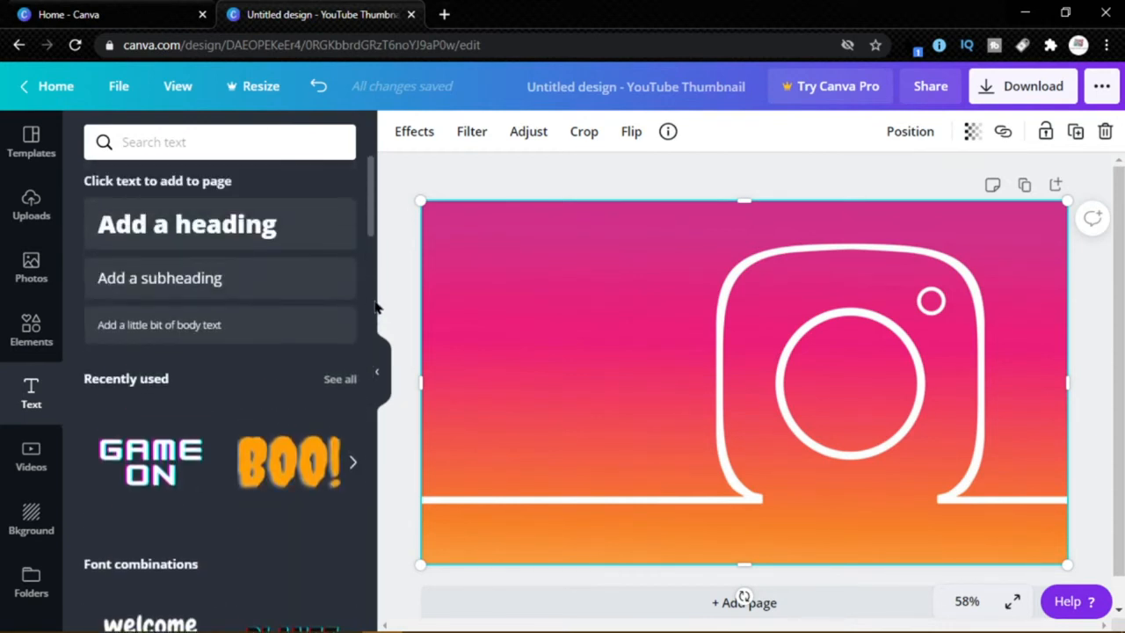
click(233, 224)
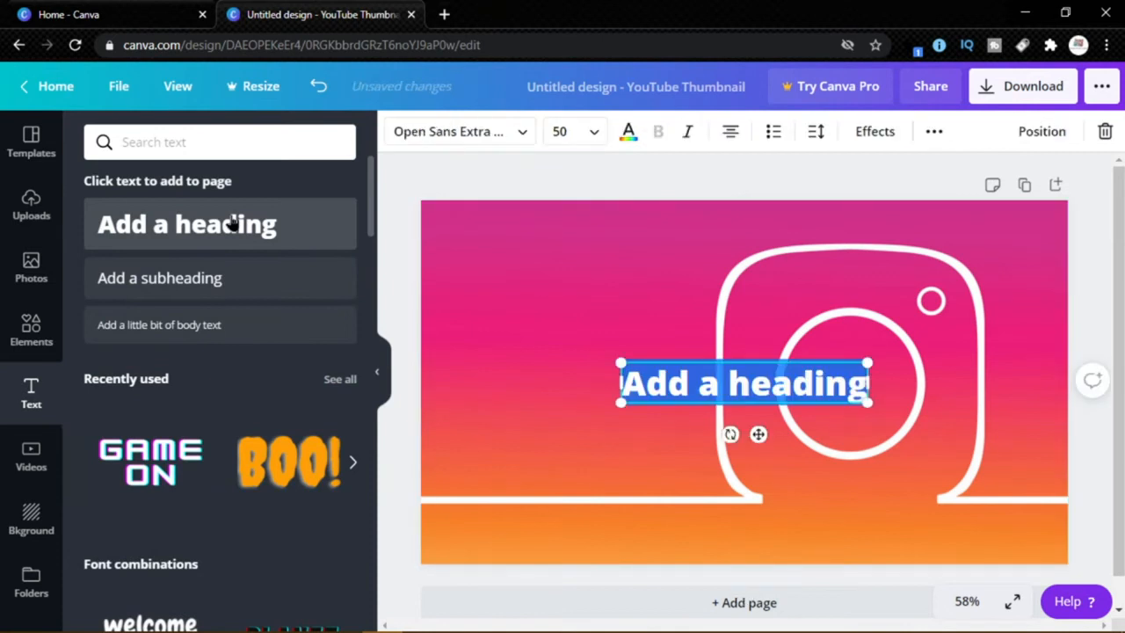
drag(757, 437, 713, 387)
- Replace the heading's text with "instagram" and move it to the empty area left of the camera outline
text(inta)
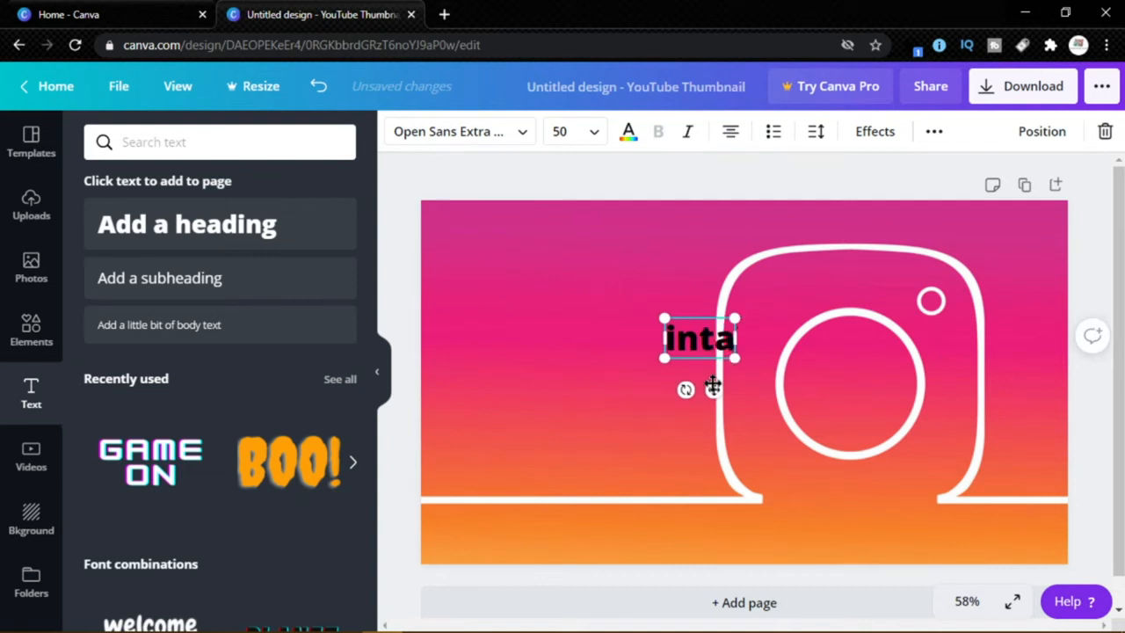
key(BackSpace)
key(BackSpace)
text(s)
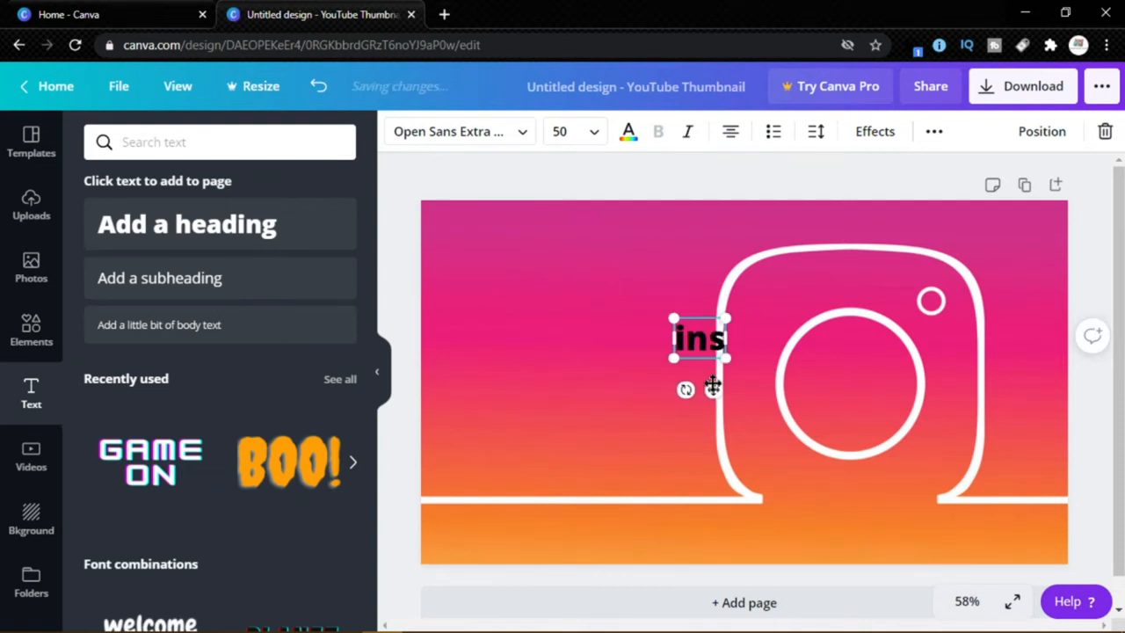
text(ta)
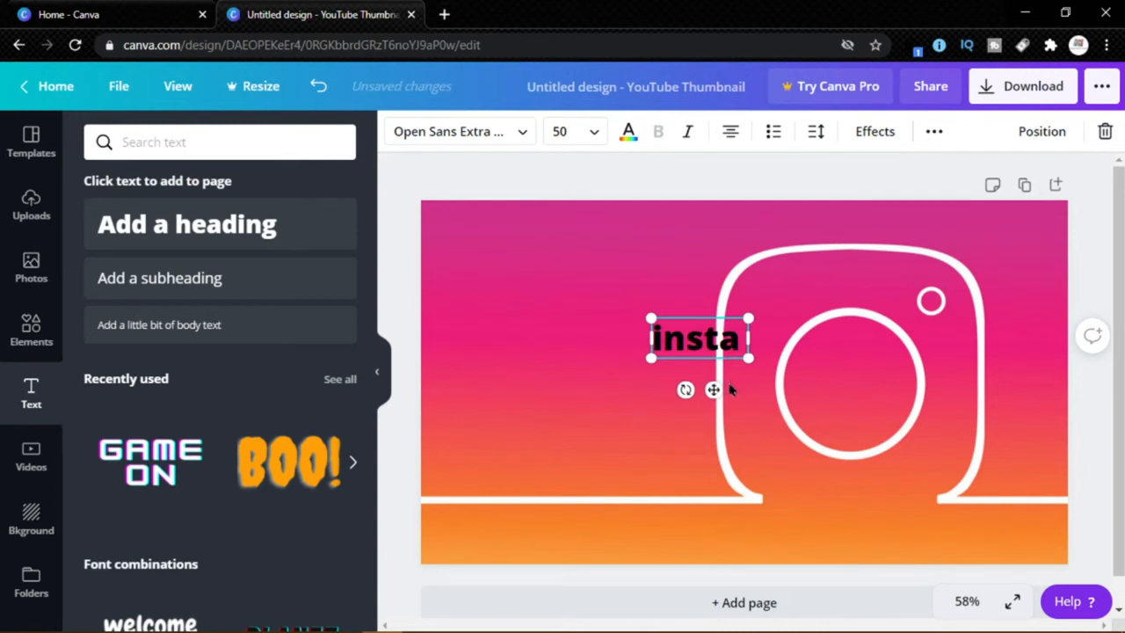
text( gram)
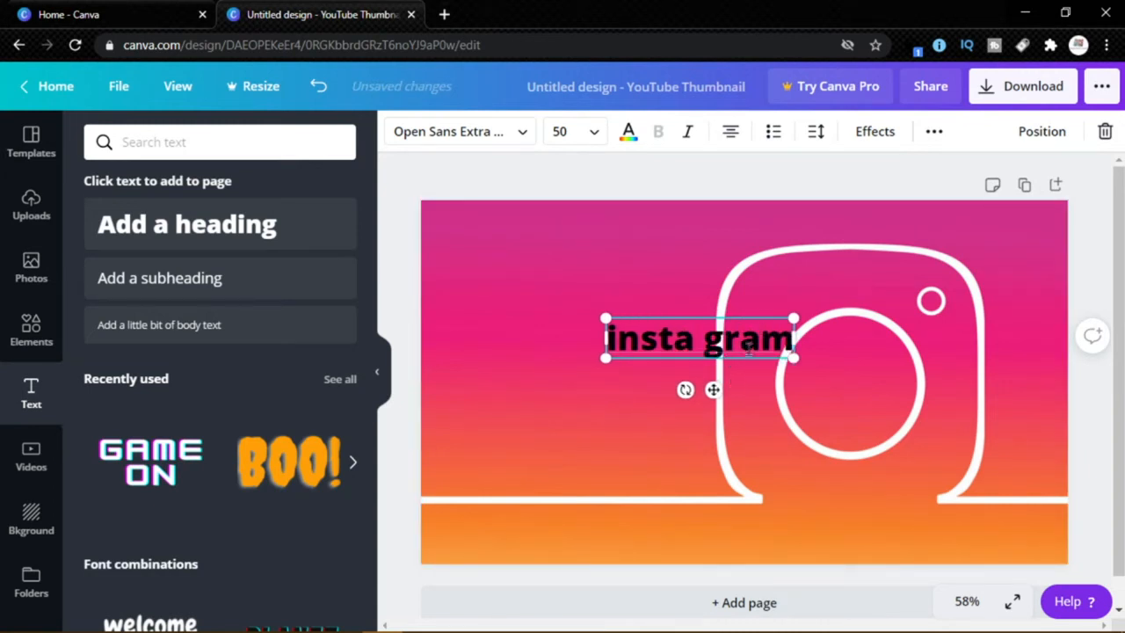
click(705, 339)
key(BackSpace)
drag(697, 384, 592, 366)
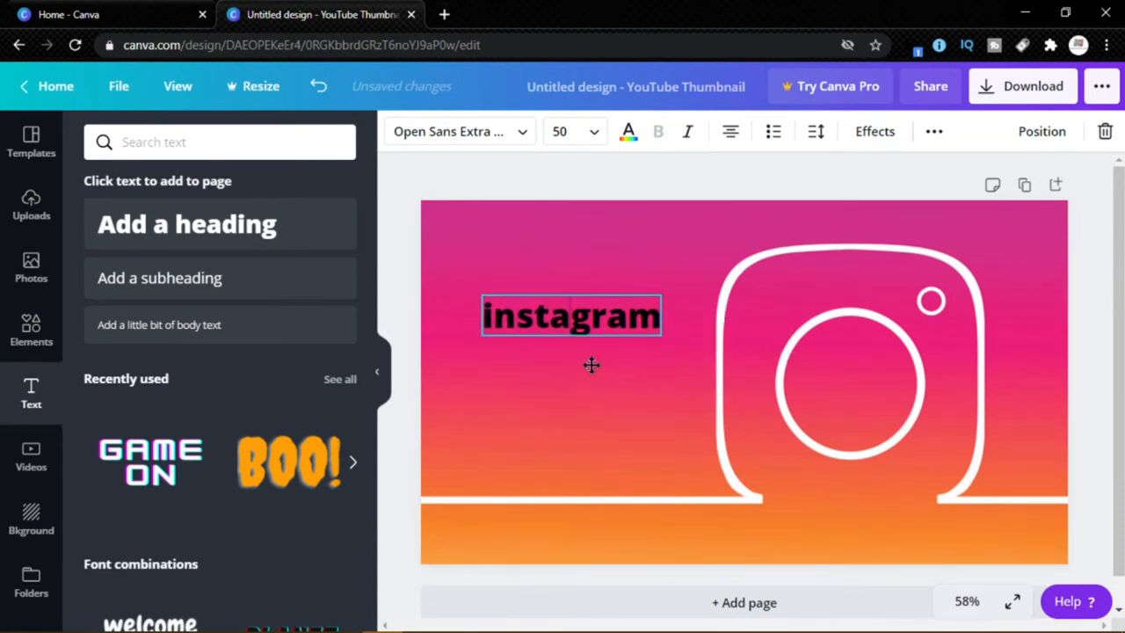
- Set the "instagram" heading's font to Anton and its text colour to white
click(498, 131)
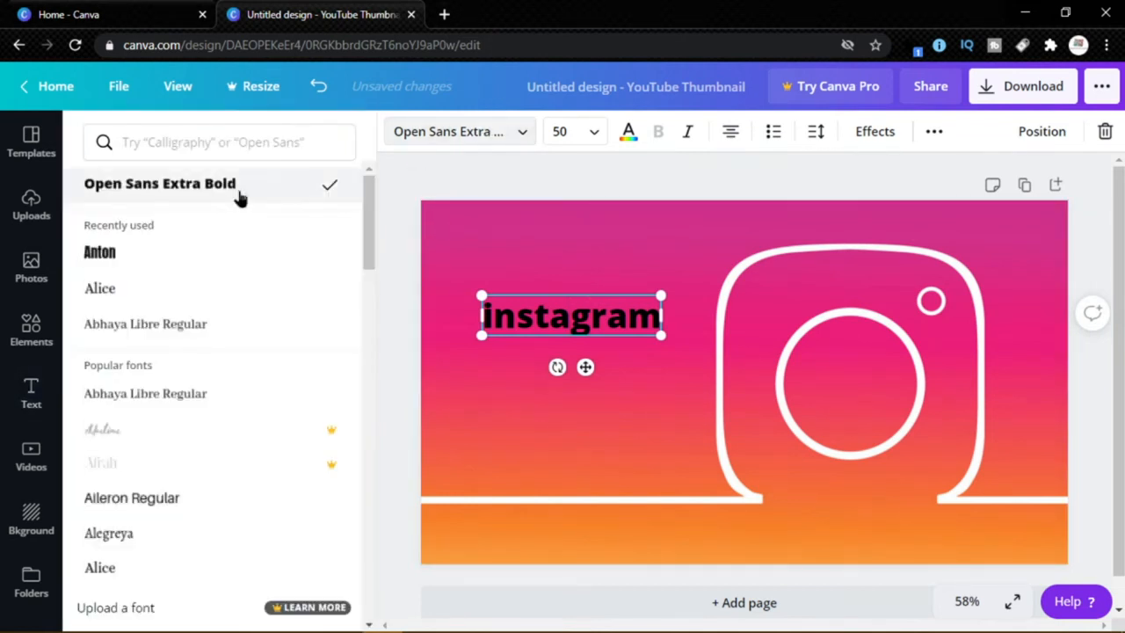
click(196, 254)
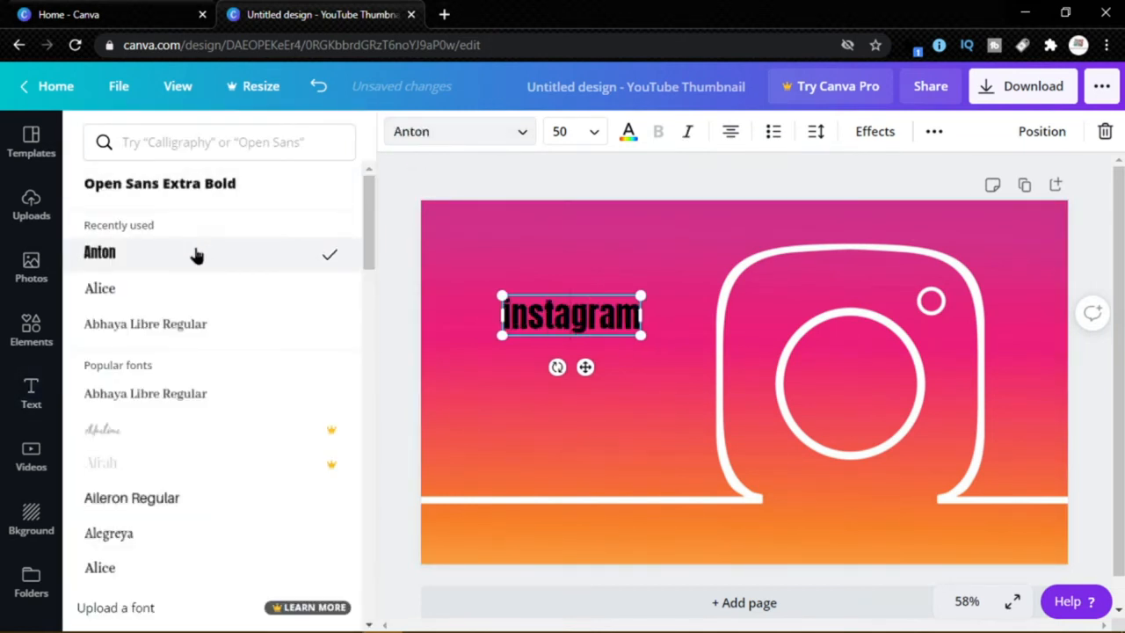
click(626, 132)
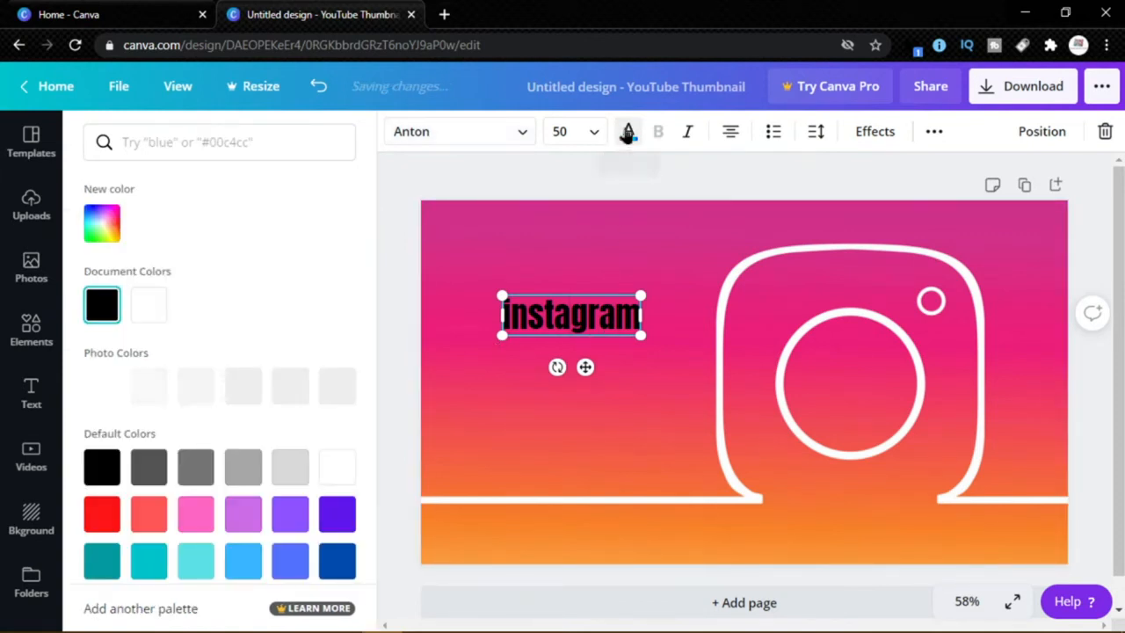
click(164, 303)
- Move the "instagram" heading toward the thumbnail's upper left and enlarge it to font size 90
drag(591, 359, 537, 322)
drag(597, 290, 706, 324)
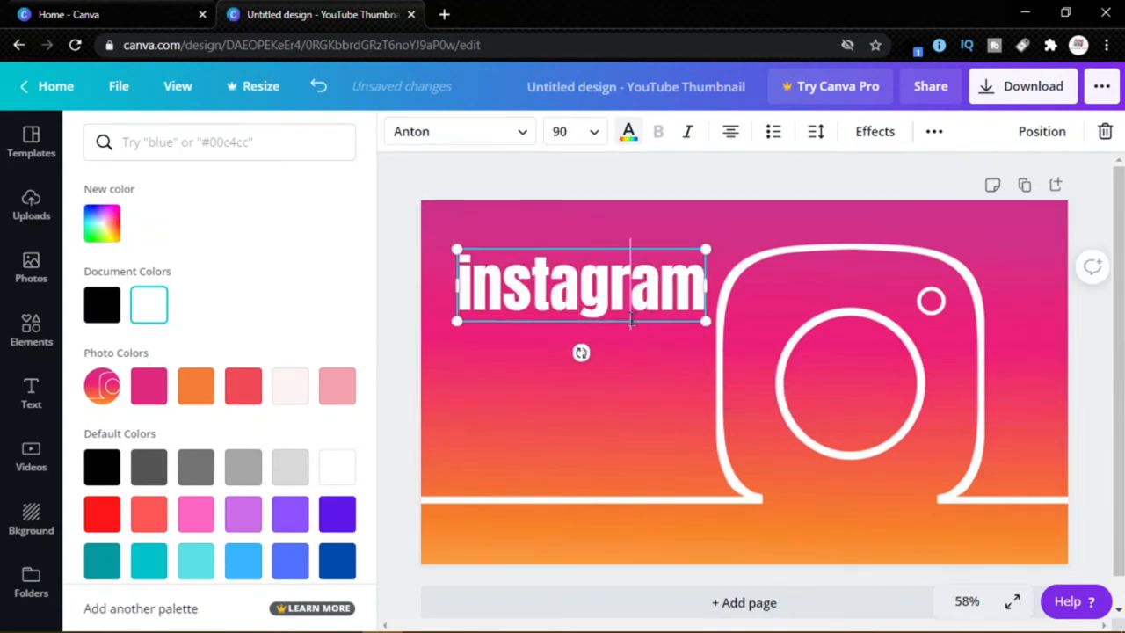
- Move the "instagram" heading slightly left so it sits close to the page's left edge
drag(607, 319, 576, 325)
click(475, 385)
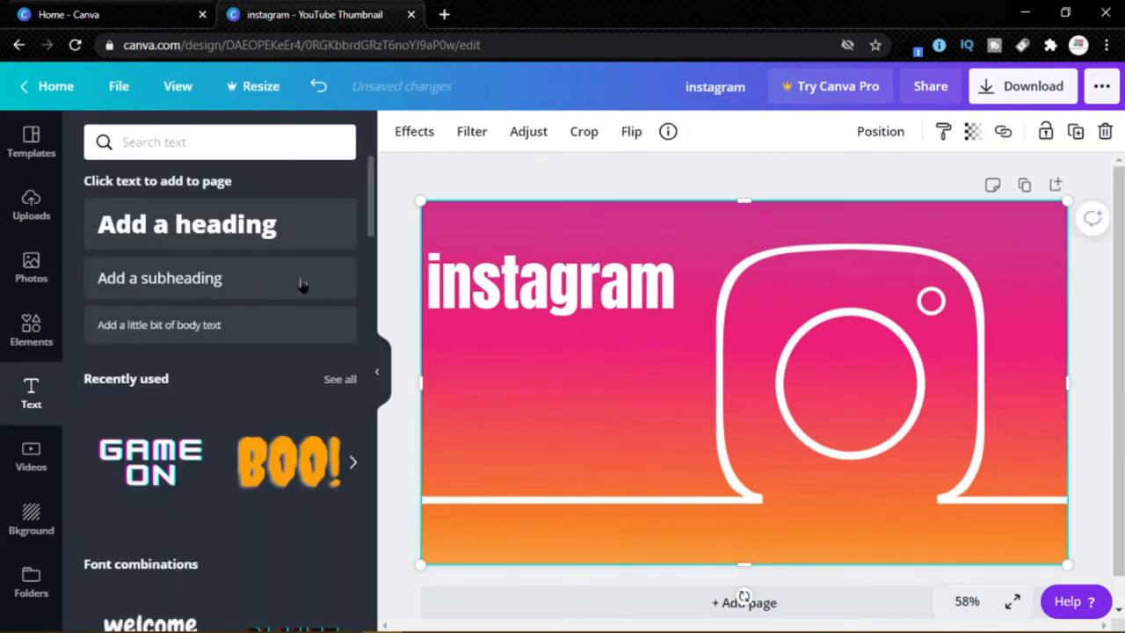
- Add the recently used square shape, place it over the heading's lower part and shorten it to a flat rectangle
click(31, 347)
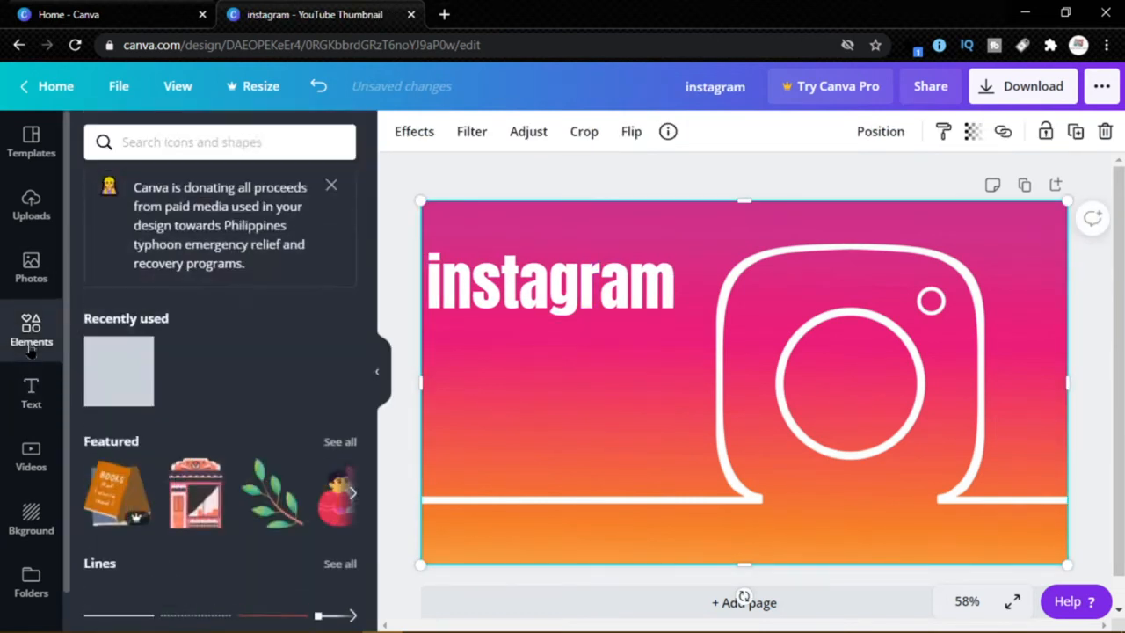
click(113, 363)
drag(753, 387, 601, 379)
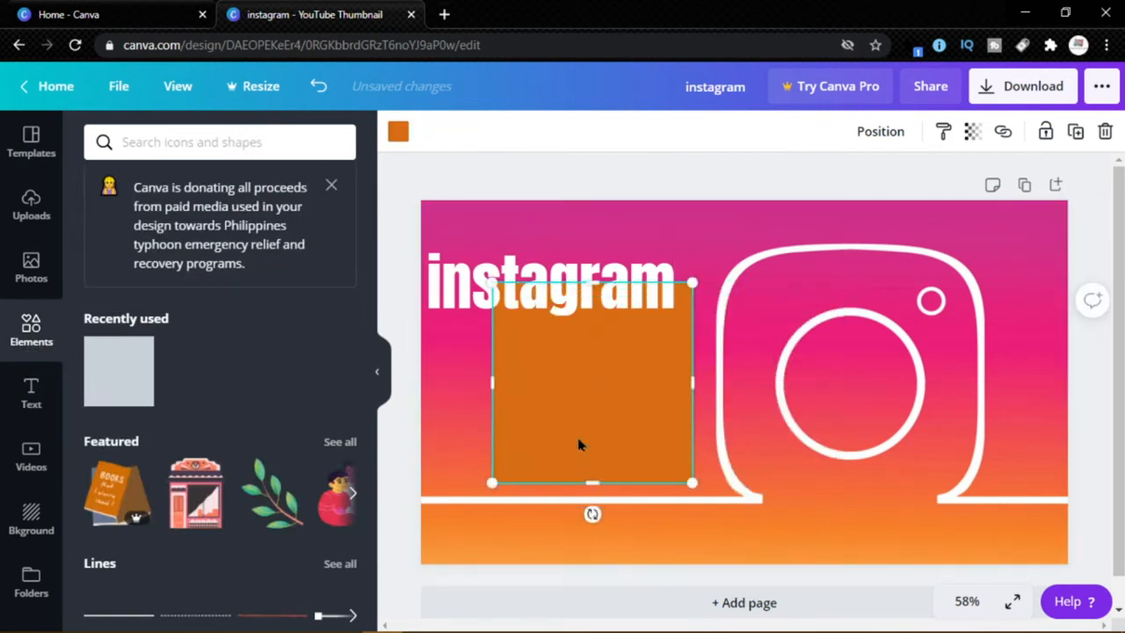
drag(587, 353, 590, 349)
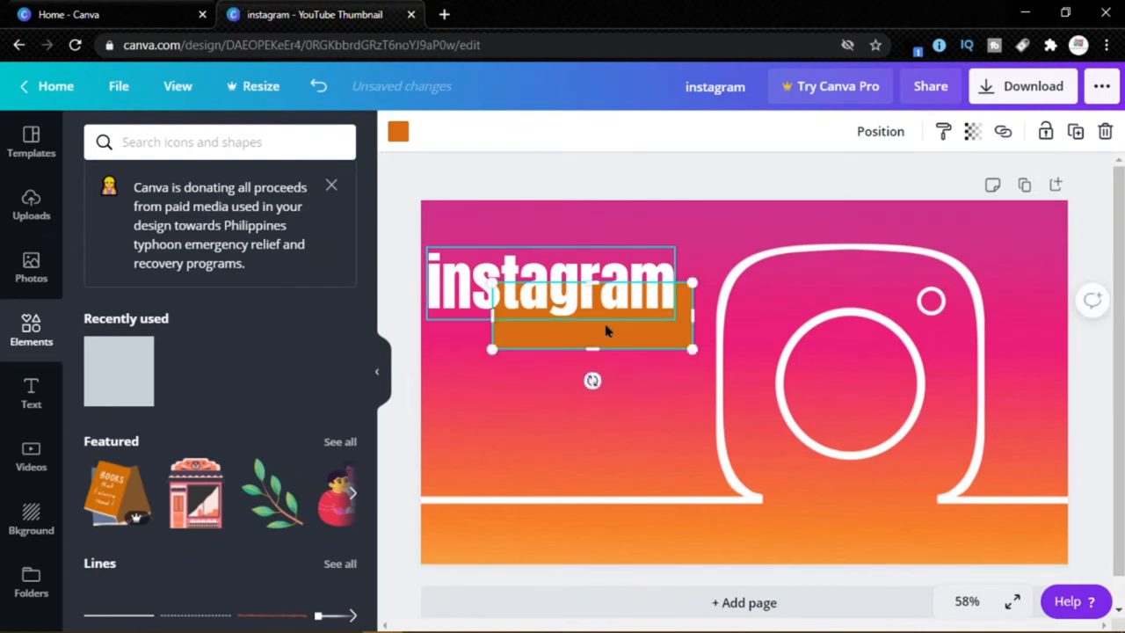
click(605, 330)
click(619, 344)
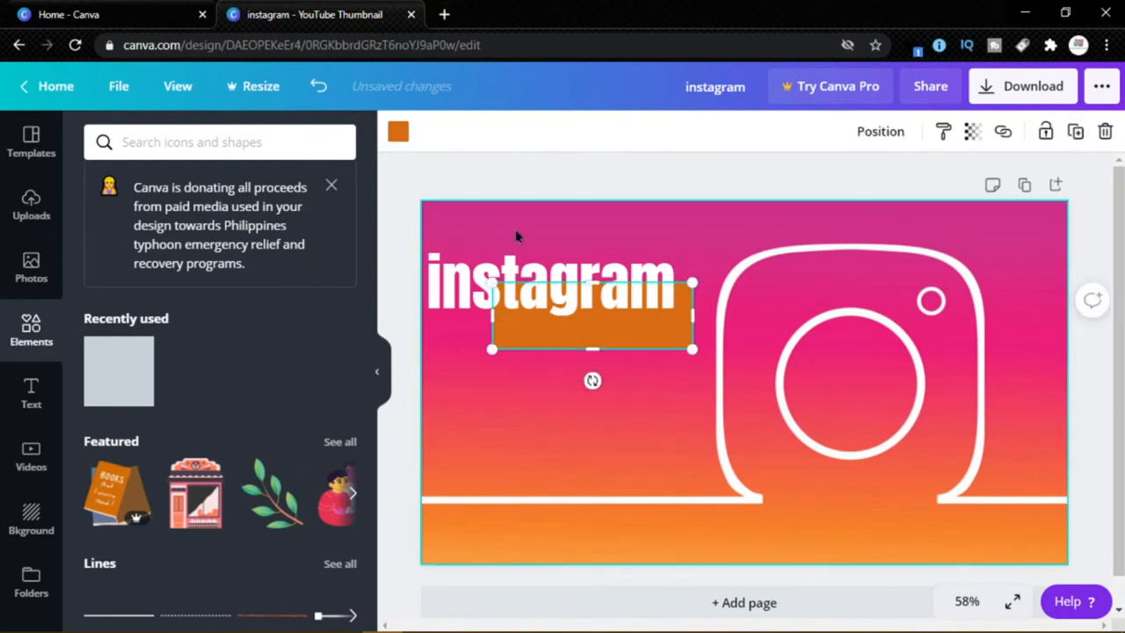
- Try a few fill colours on the rectangle beneath the heading and set it to pink
click(397, 134)
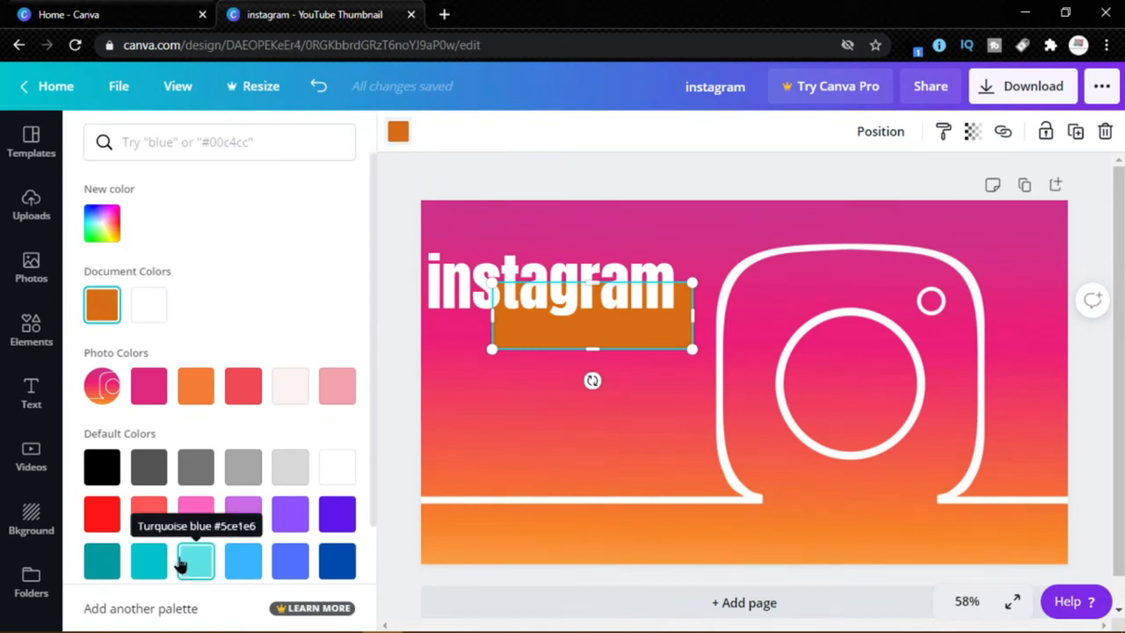
click(150, 520)
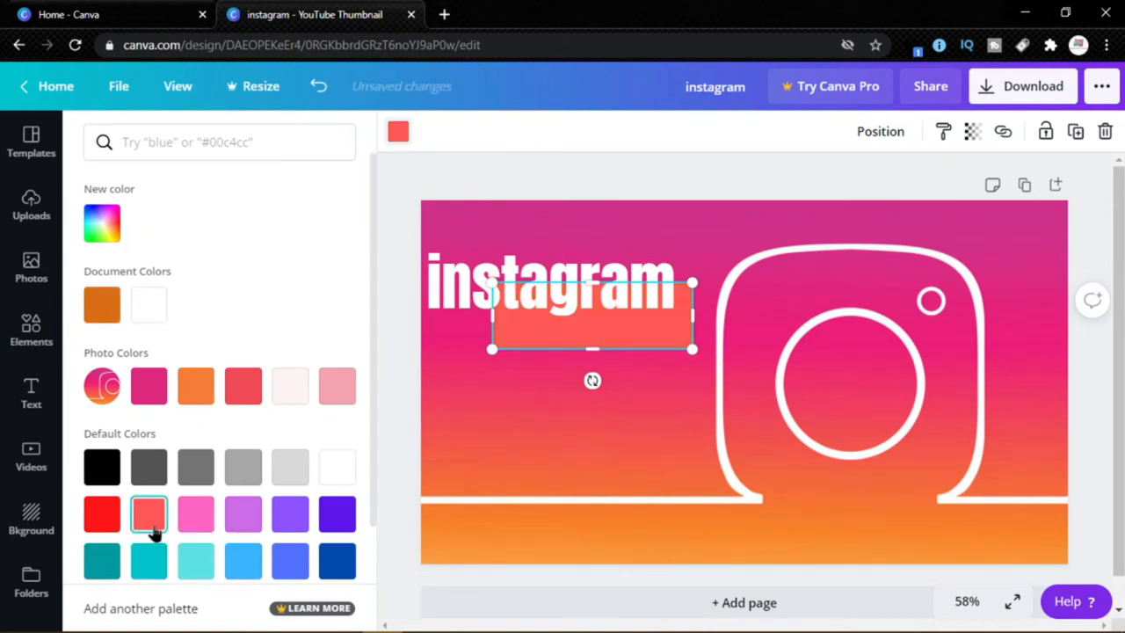
click(199, 566)
click(240, 570)
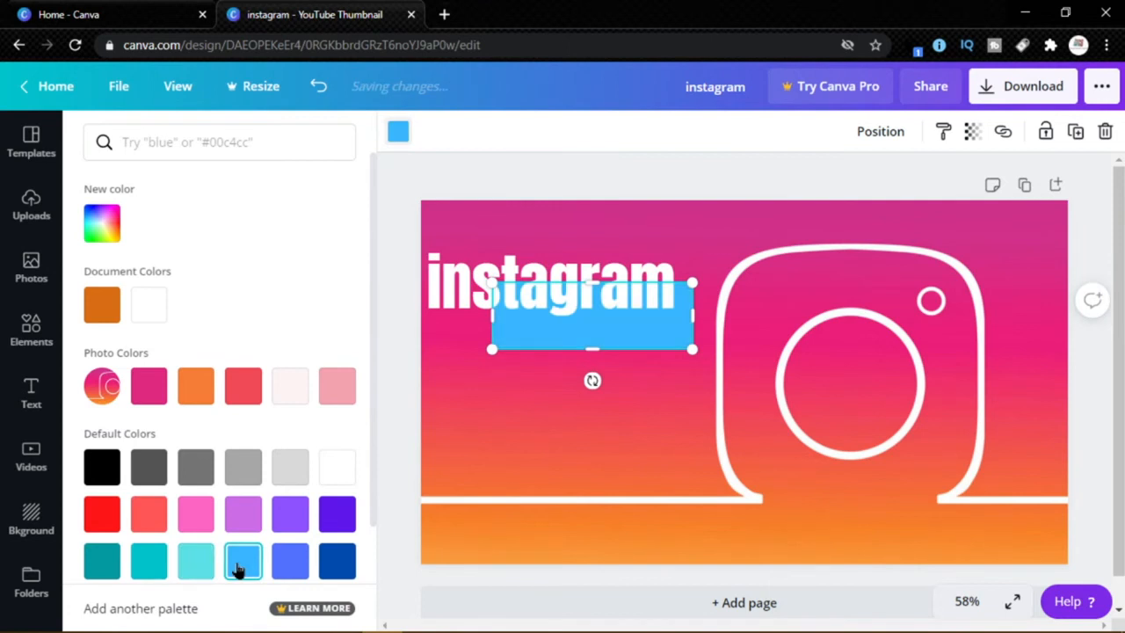
click(202, 524)
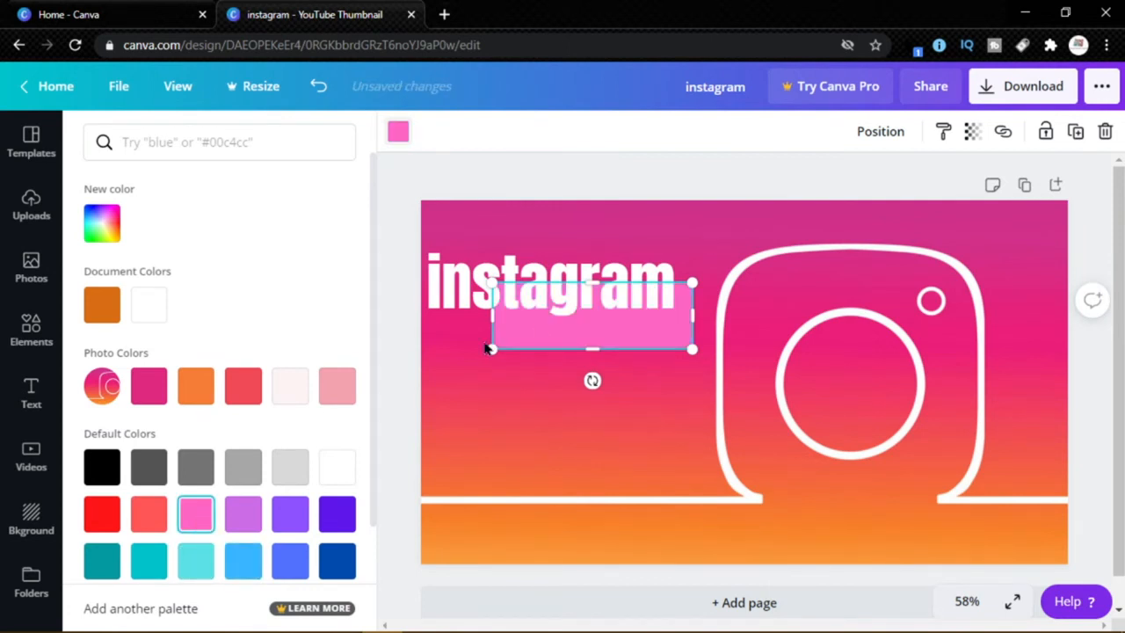
- Move and resize the pink rectangle so it forms a snug band behind the "instagram" heading, starting at the page's left edge
drag(520, 319, 505, 296)
drag(625, 315, 685, 289)
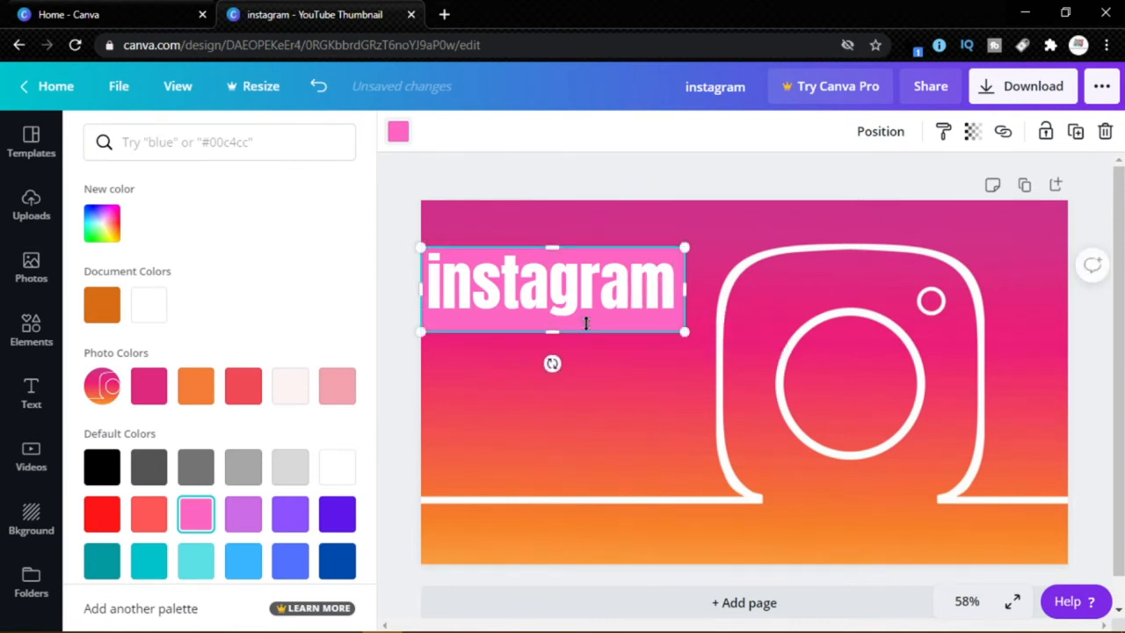
drag(549, 330, 552, 319)
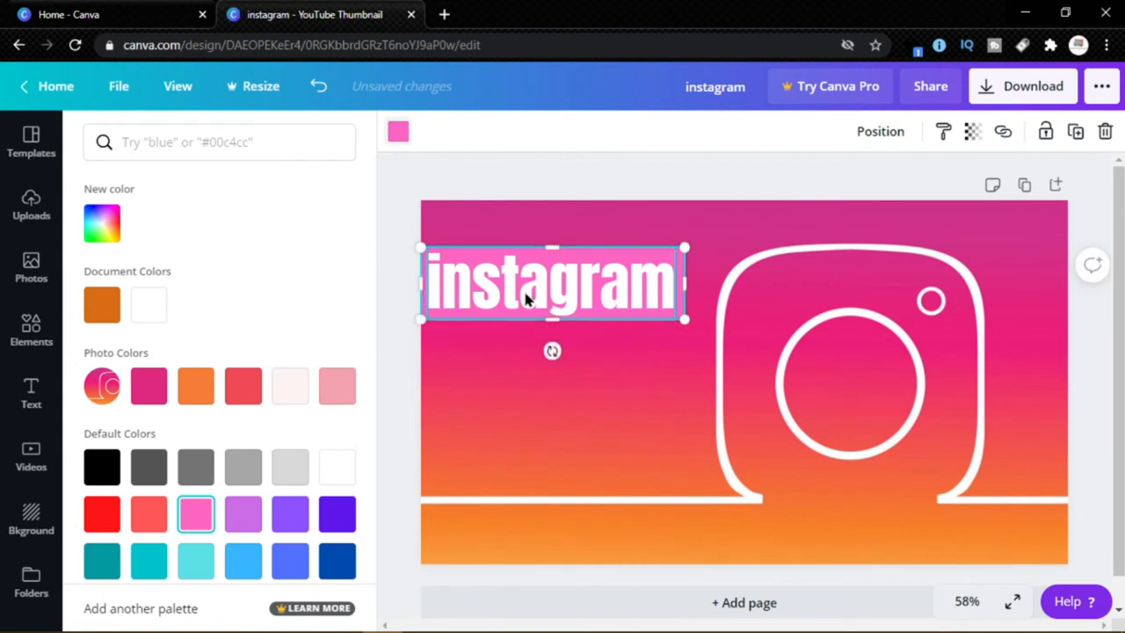
drag(559, 246, 559, 250)
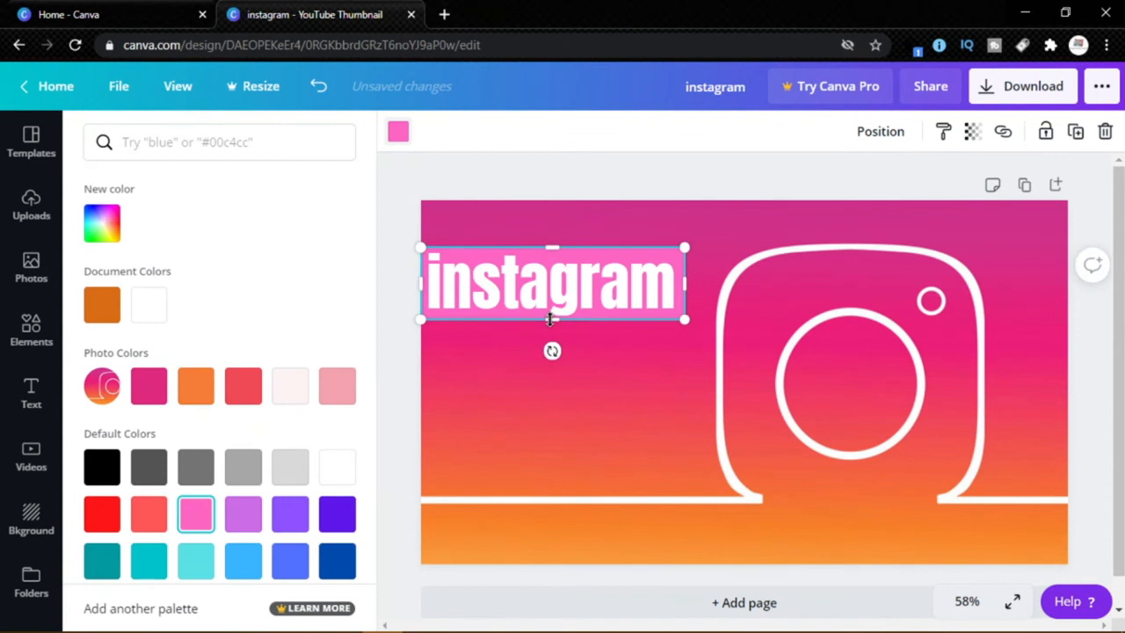
drag(552, 318, 552, 311)
drag(690, 283, 673, 284)
drag(547, 250, 548, 255)
click(576, 402)
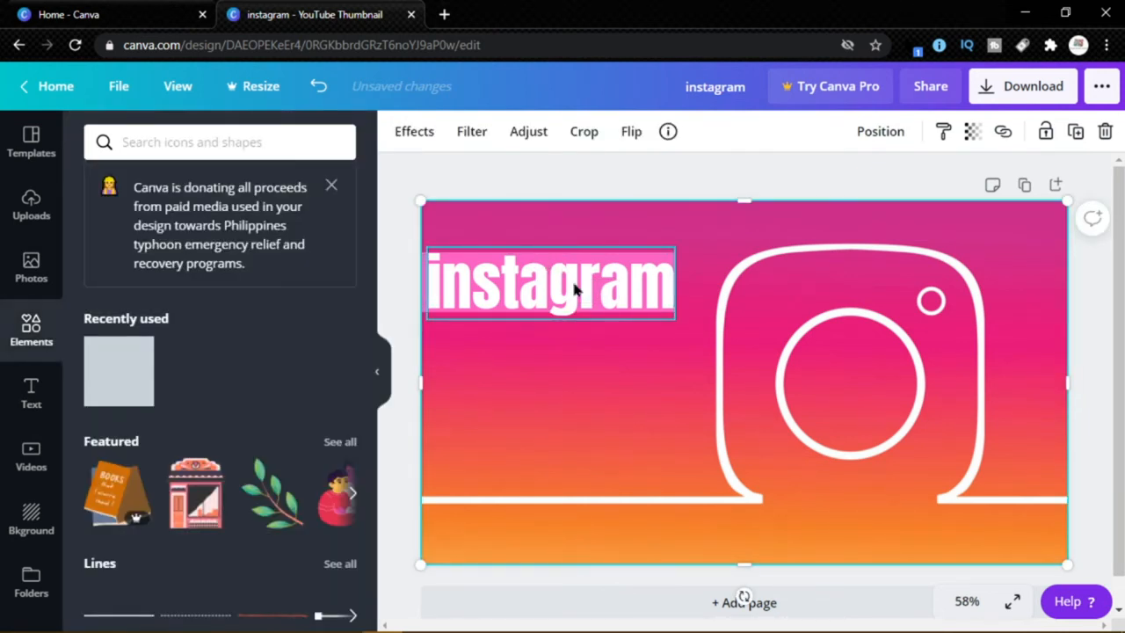
- Move the "instagram" heading just below the pink rectangle and select the rectangle
drag(552, 270, 573, 341)
click(537, 264)
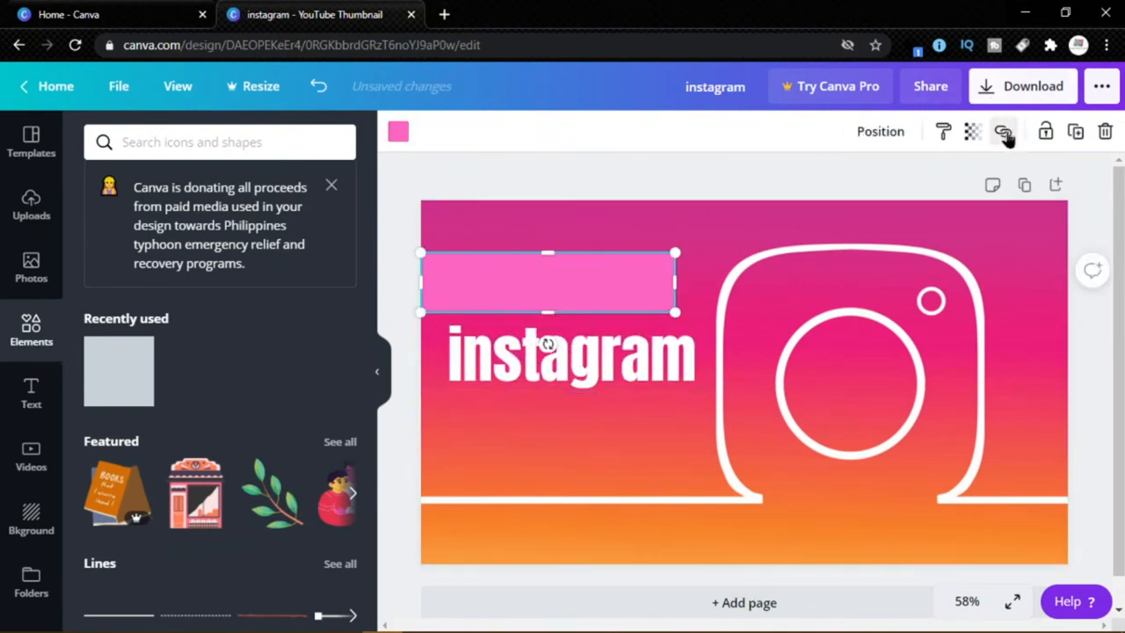
click(1105, 131)
drag(610, 372, 591, 303)
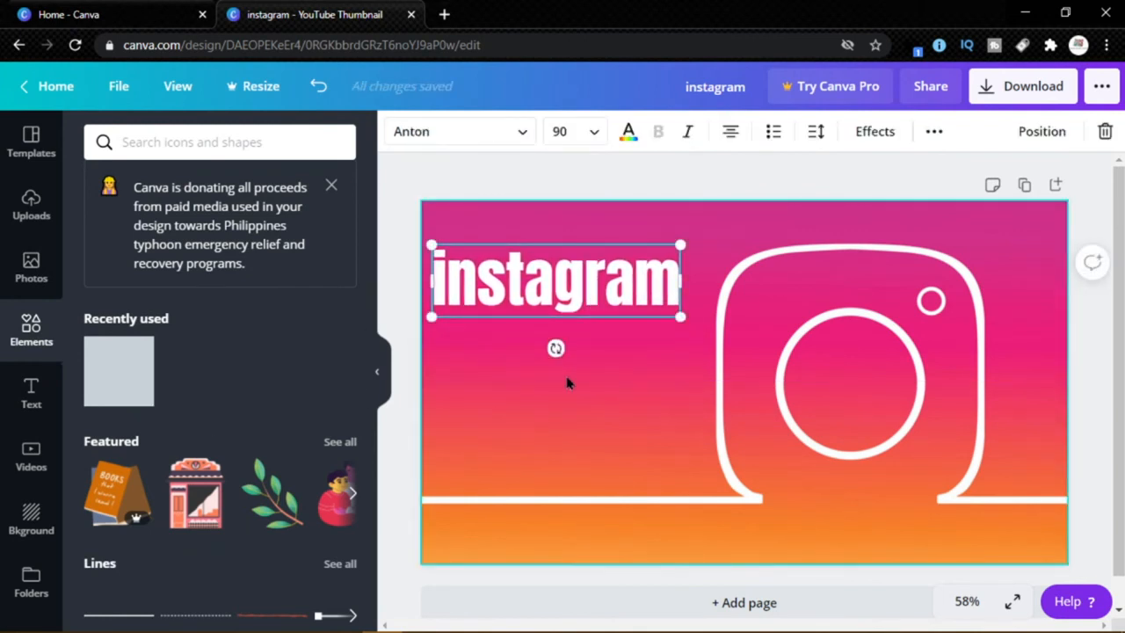
key(ctrl+z)
key(ctrl+z)
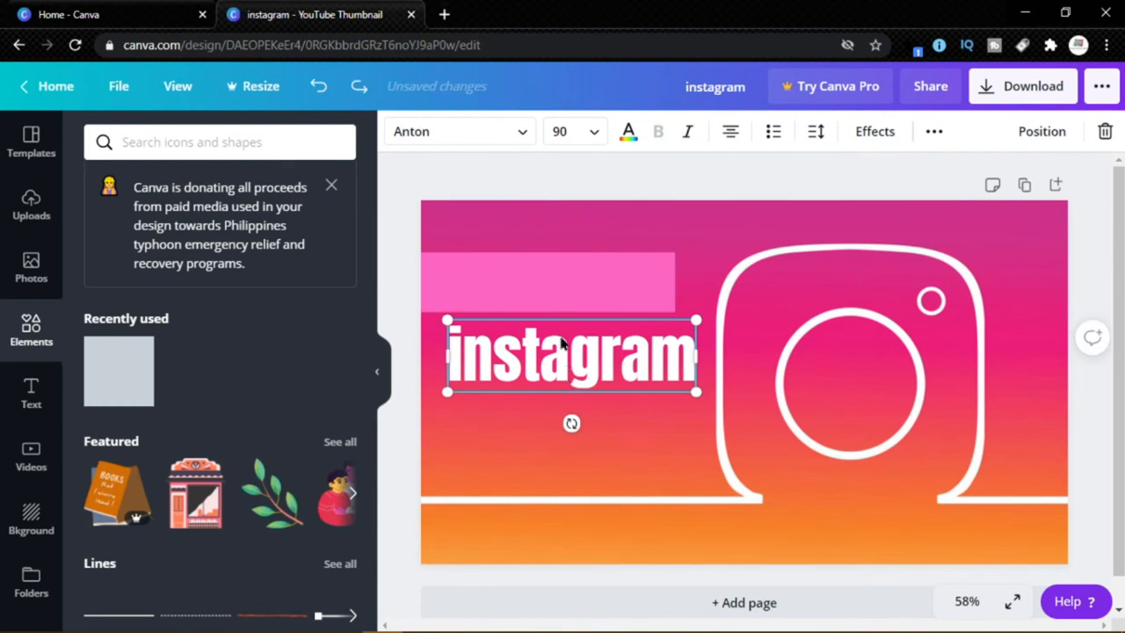
- Try out the transparency setting on the pink rectangle, leaving it at 100
click(562, 297)
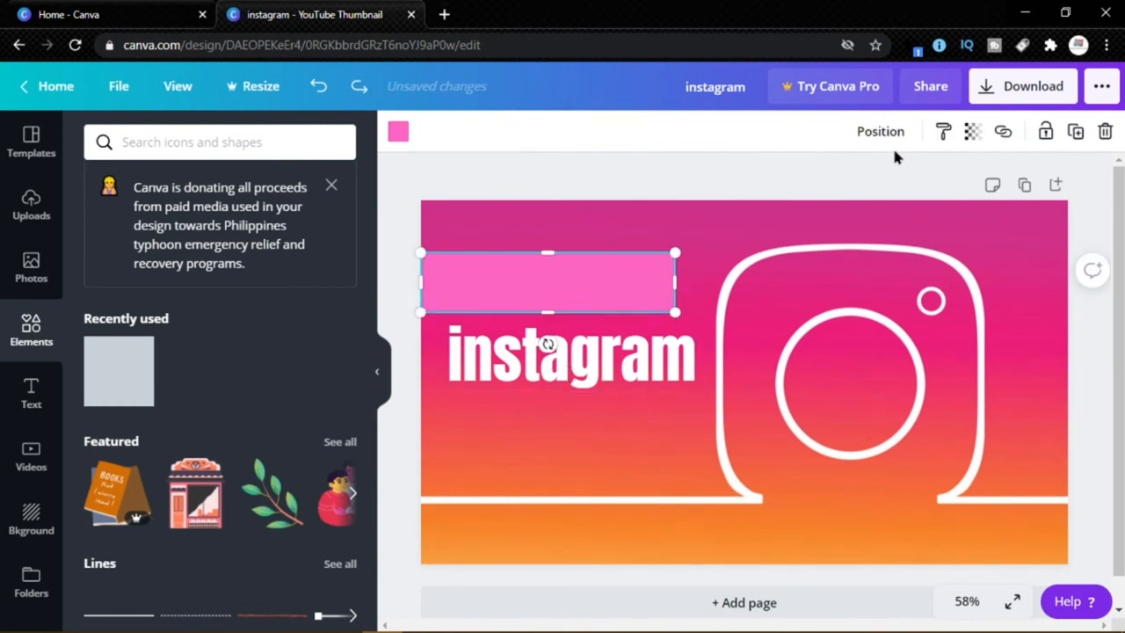
click(973, 134)
mouse_move(923, 178)
mouse_down()
mouse_move(899, 178)
mouse_move(925, 181)
mouse_up()
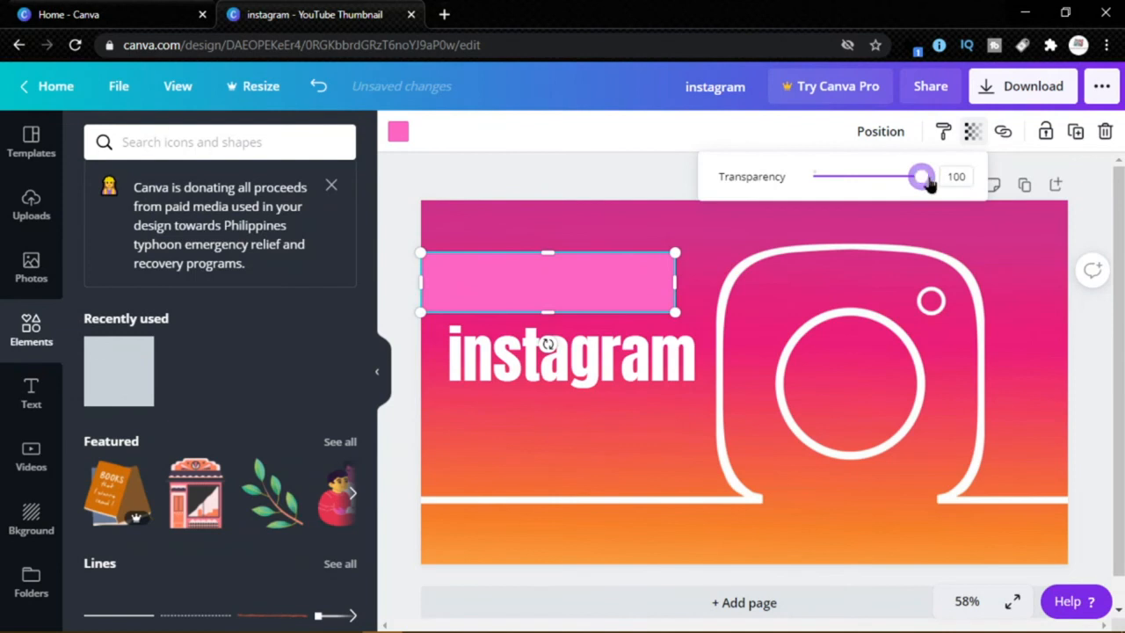
- Move the "instagram" heading back onto the pink rectangle, aligned with the page's left edge
click(653, 366)
drag(638, 366, 627, 289)
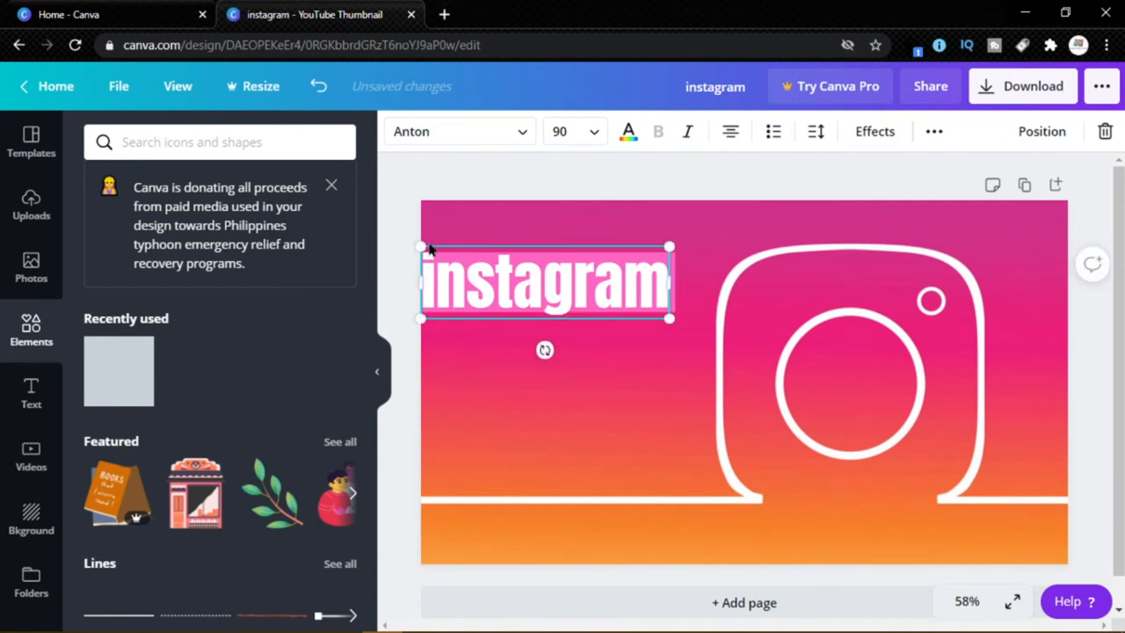
- Try several filters on the background image and apply the Peony filter
click(579, 447)
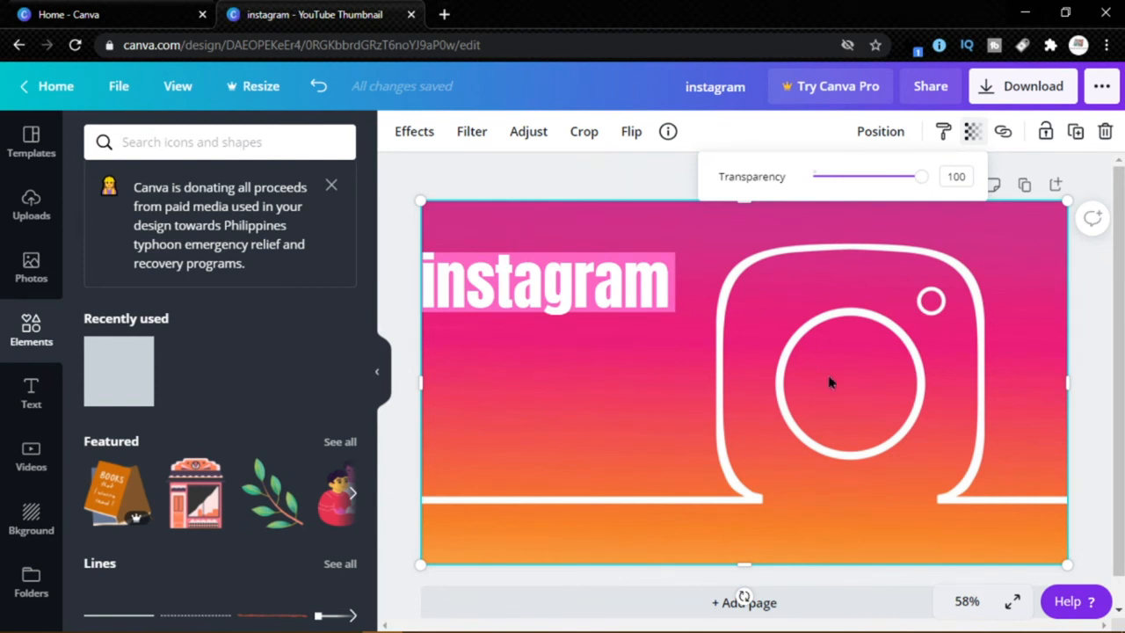
click(472, 132)
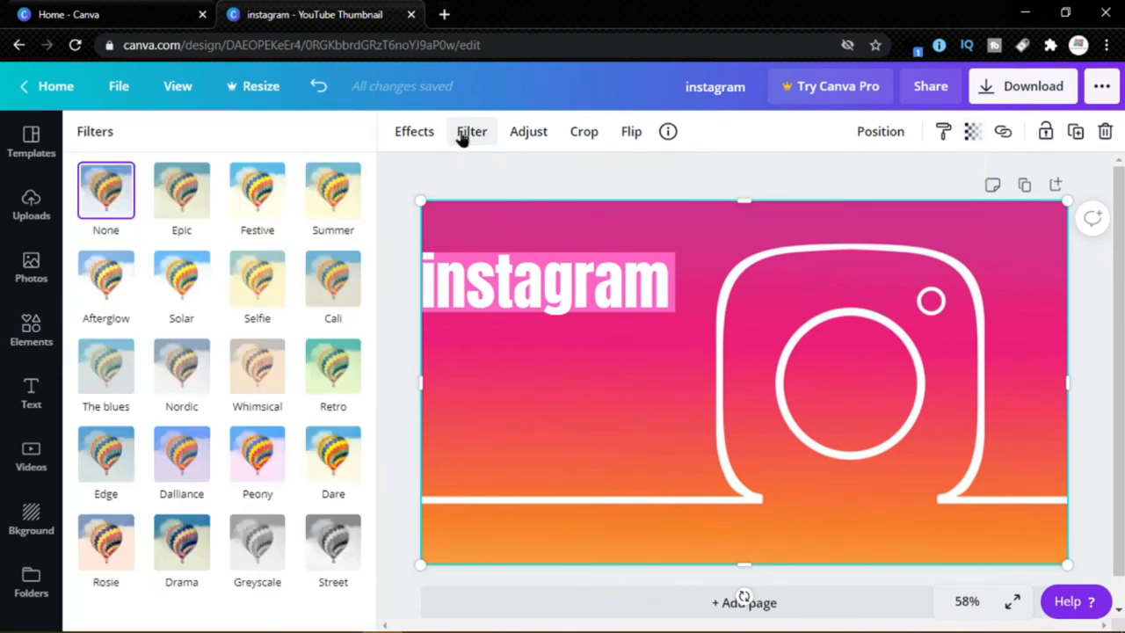
click(252, 186)
click(310, 195)
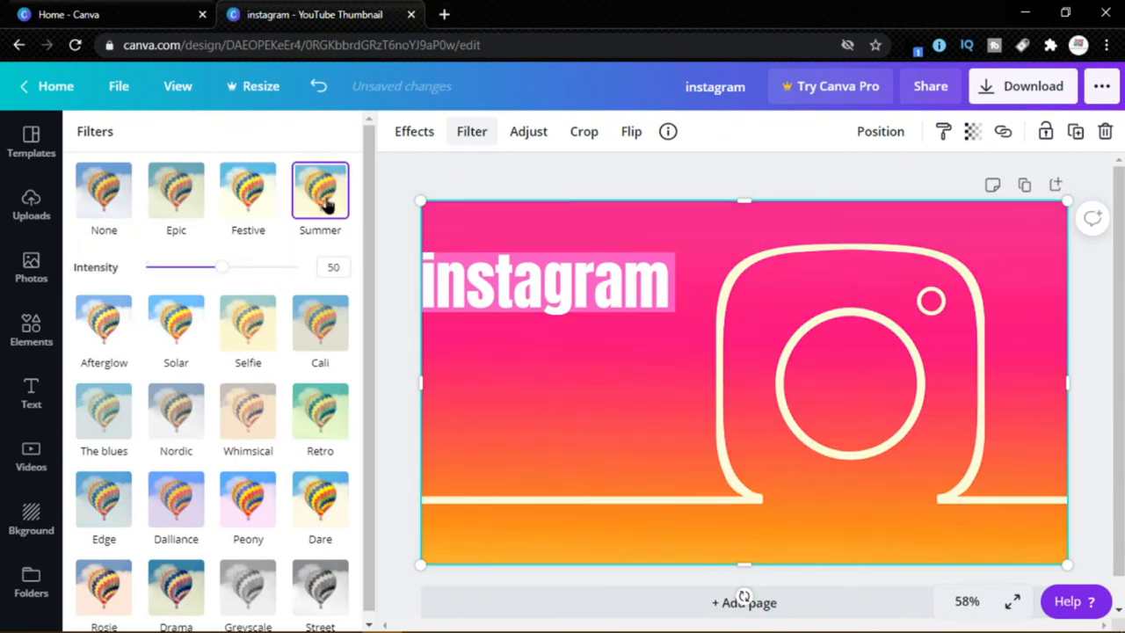
scroll(369, 196, down, 1)
click(264, 490)
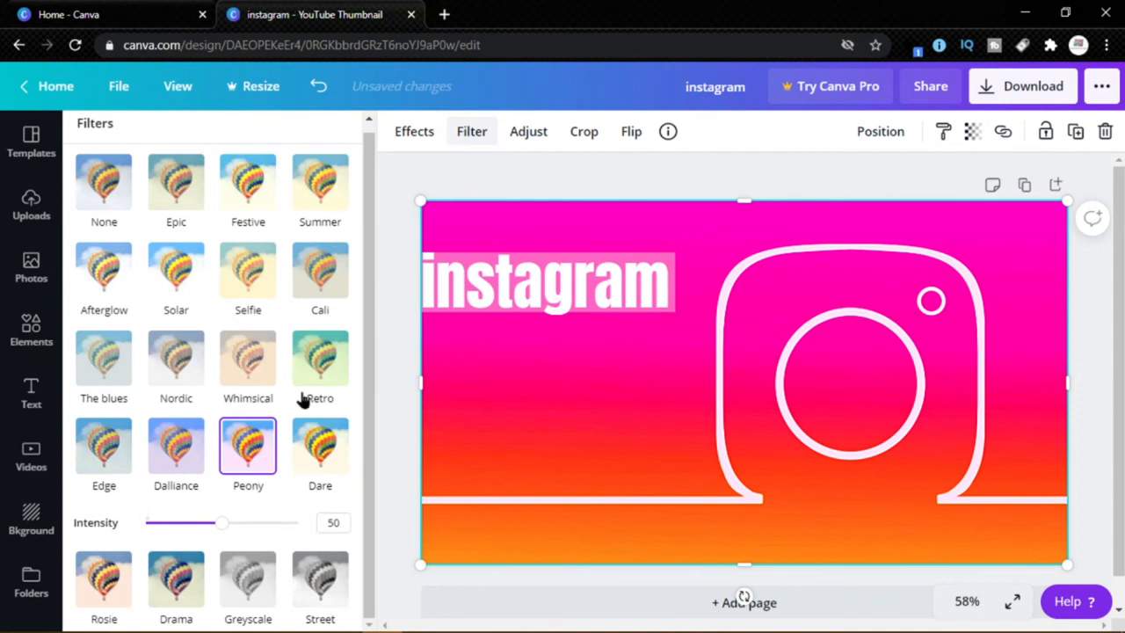
- Adjust the background image to a brightness of 15 and a contrast of 31
click(430, 132)
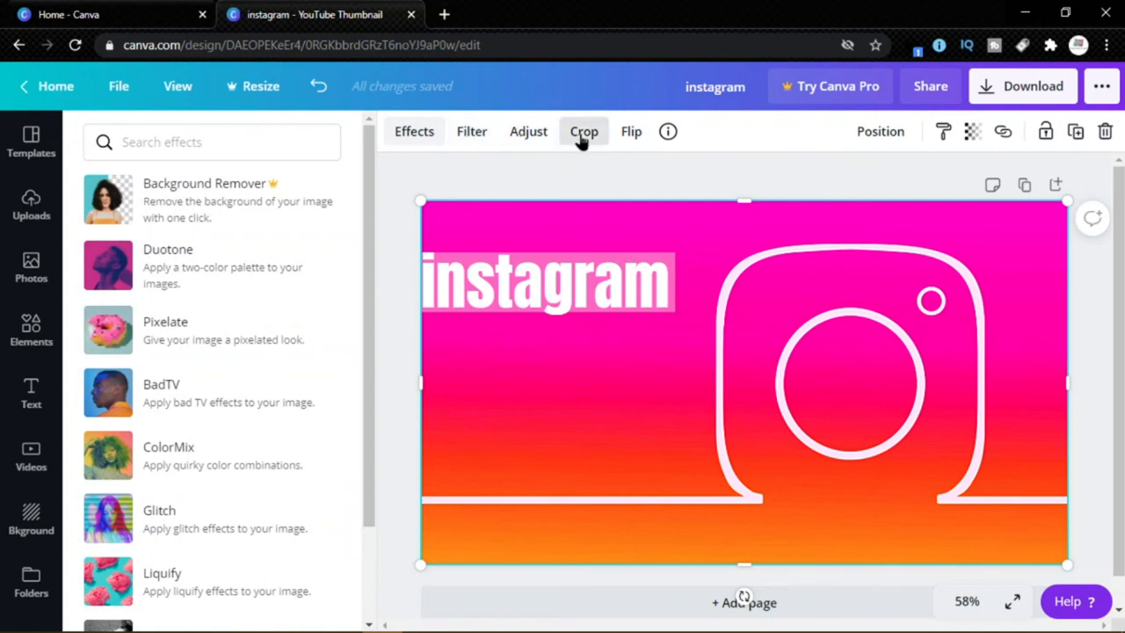
click(529, 141)
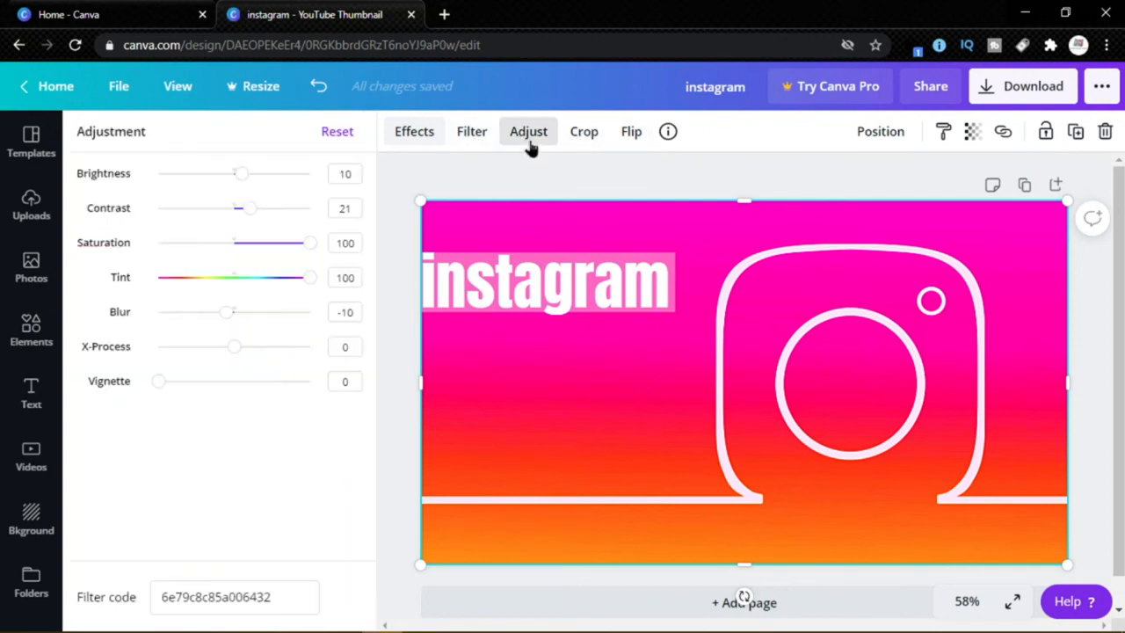
click(483, 138)
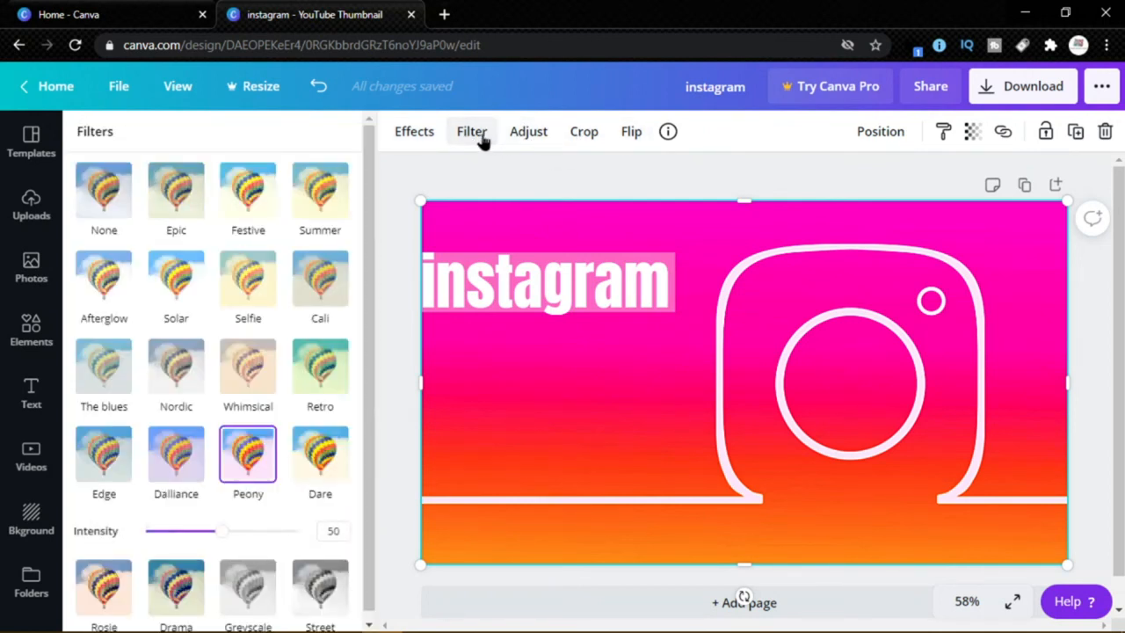
click(524, 136)
drag(239, 175, 253, 239)
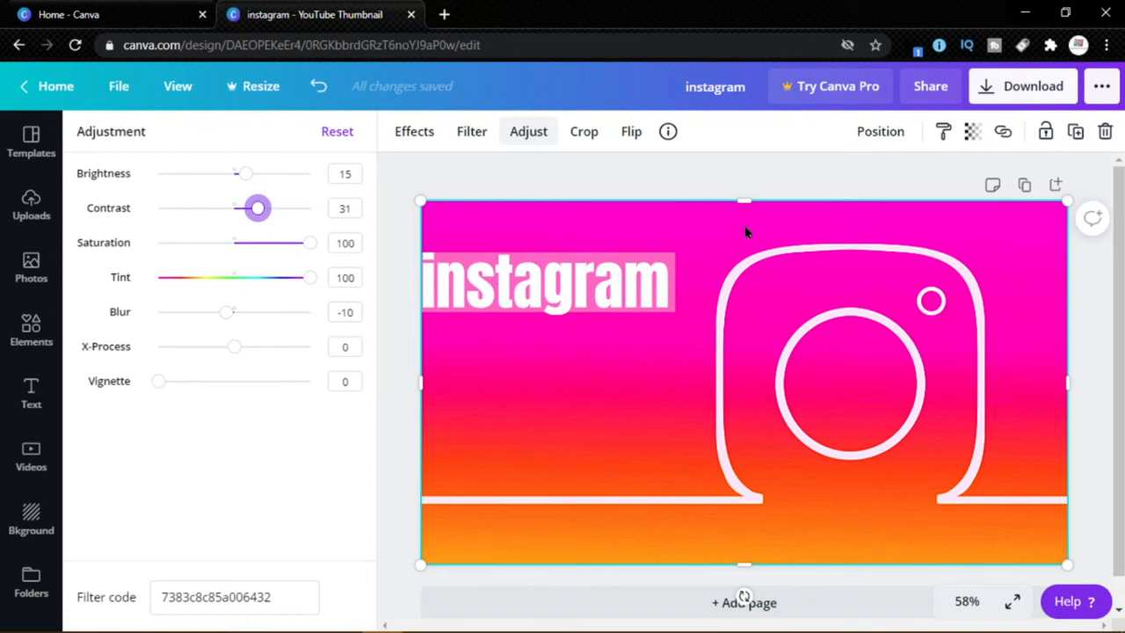
- Download the thumbnail as a PNG file
click(1015, 80)
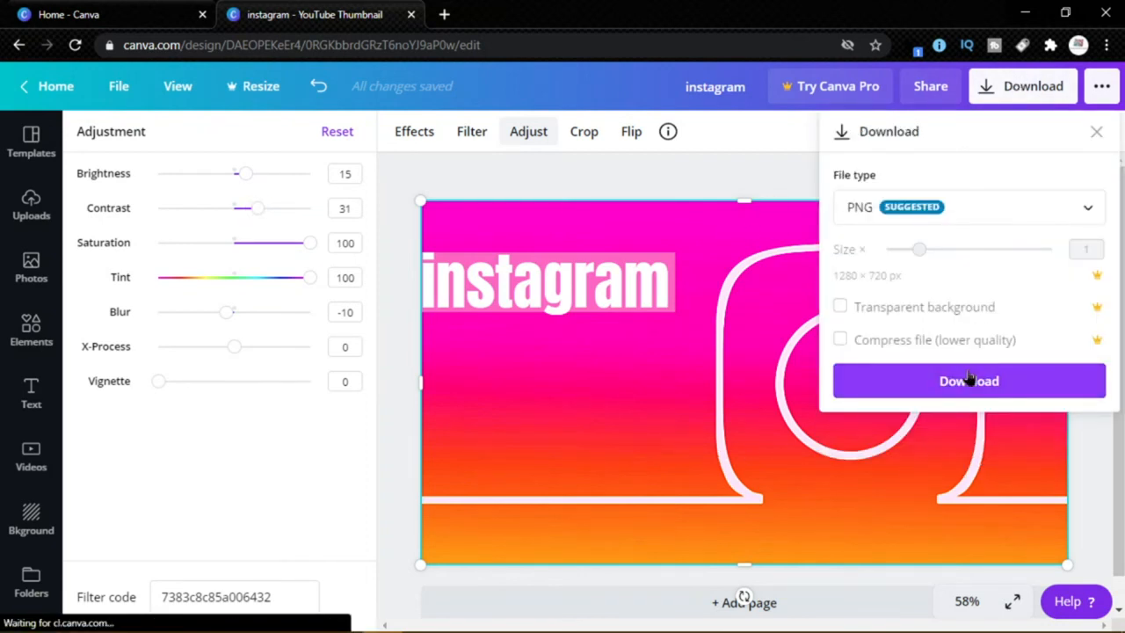